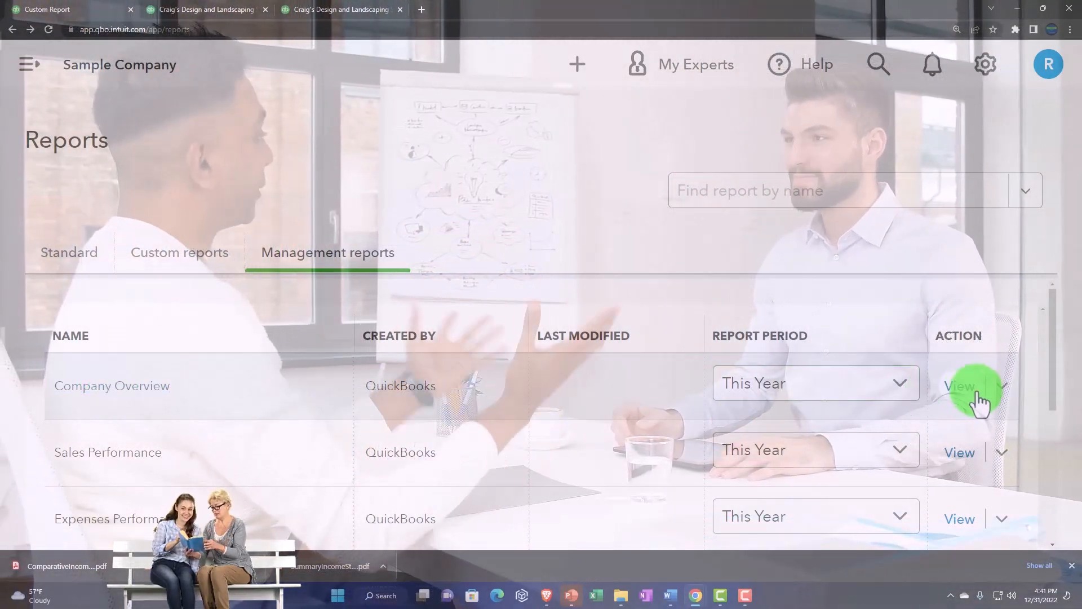
Make a copy of the Company Overview management report and open the copy for editing.
left_click(997, 388)
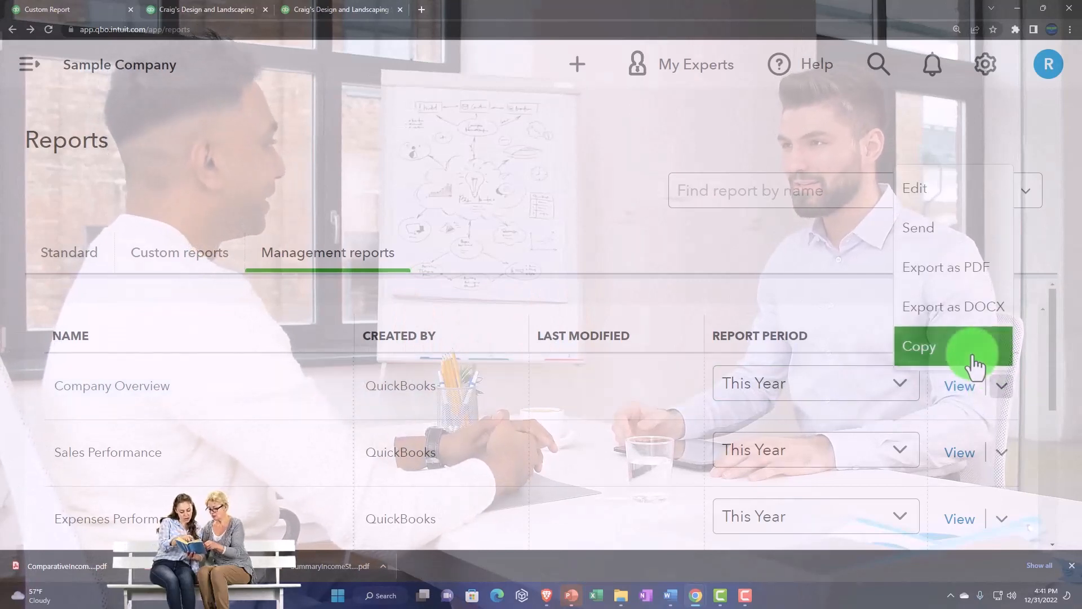
left_click(974, 365)
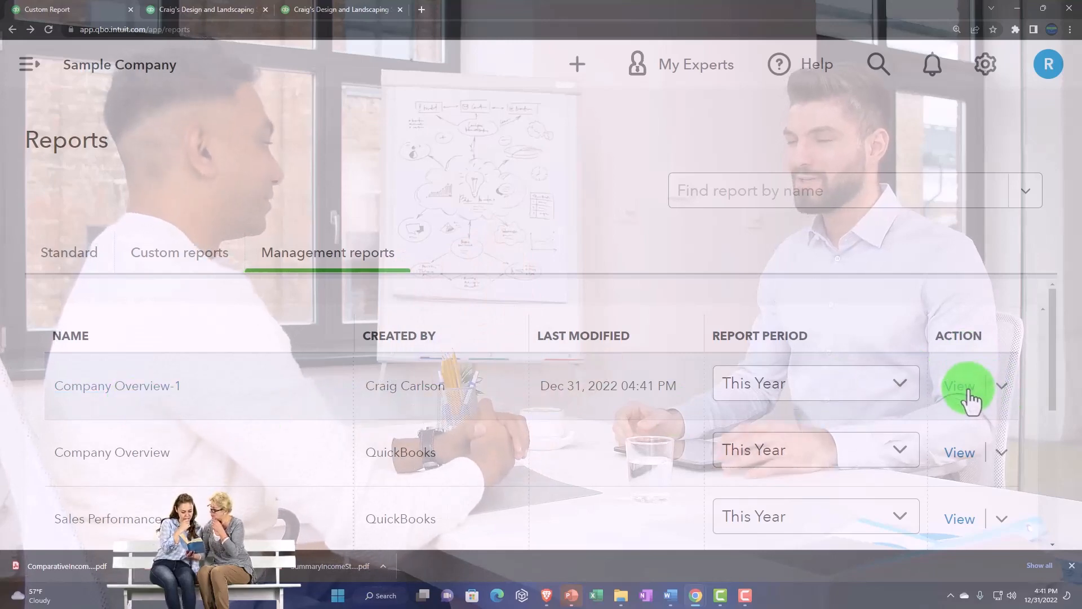
left_click(1002, 386)
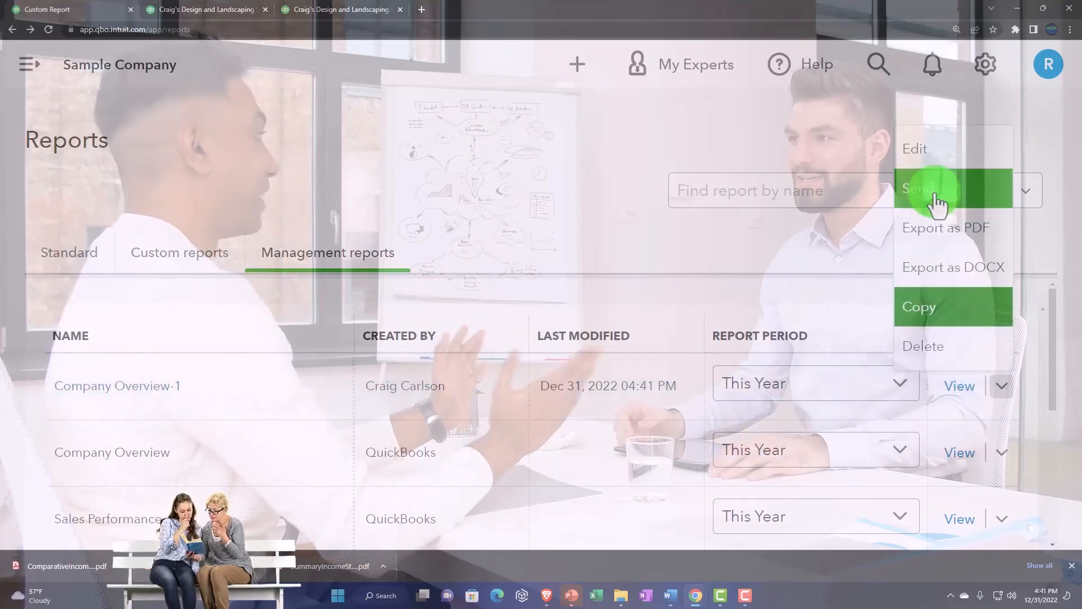
left_click(922, 157)
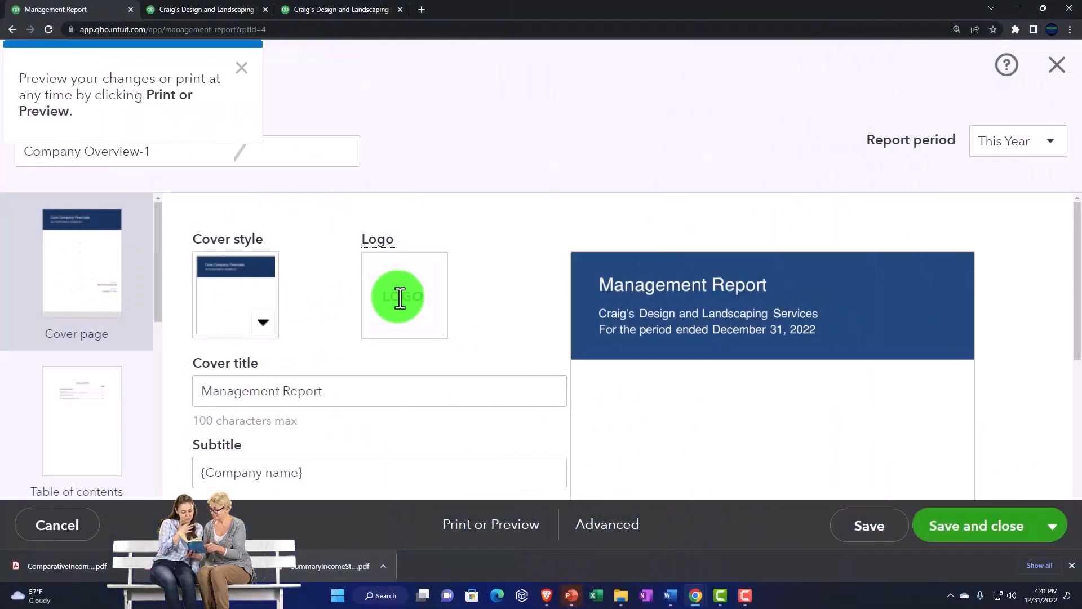
Change the report's cover style to the white design with a blue stripe at the top and a centred logo and title.
scroll(400, 298, "down", 1)
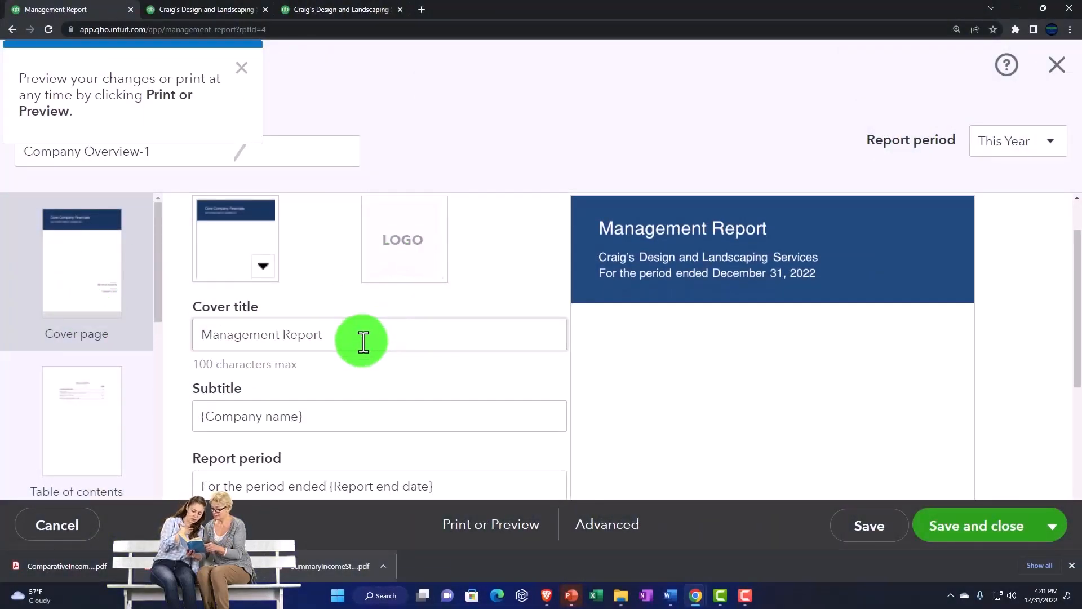
left_click(263, 266)
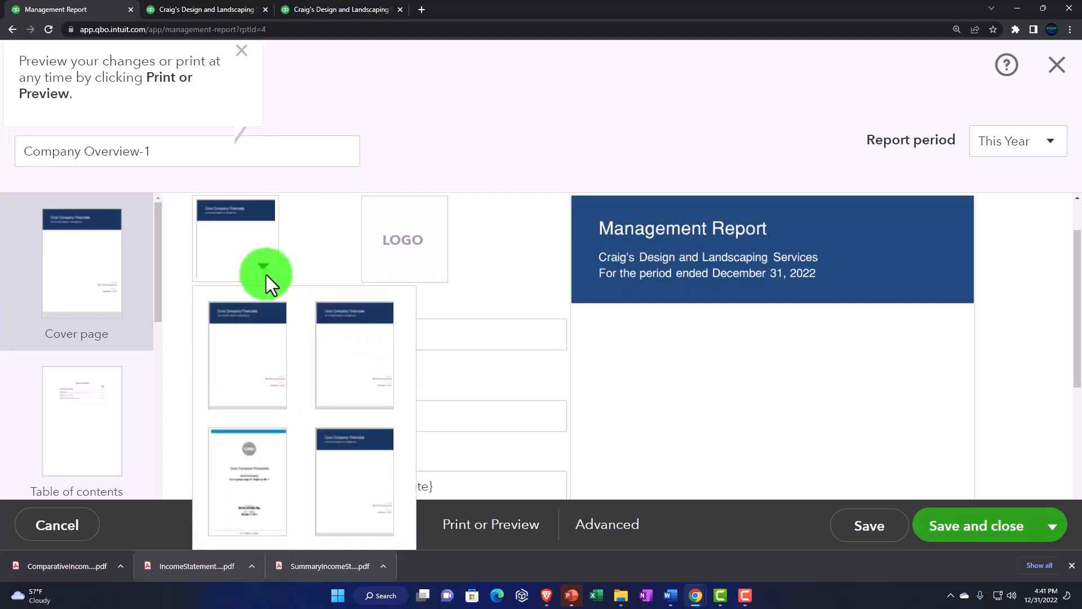
left_click(259, 471)
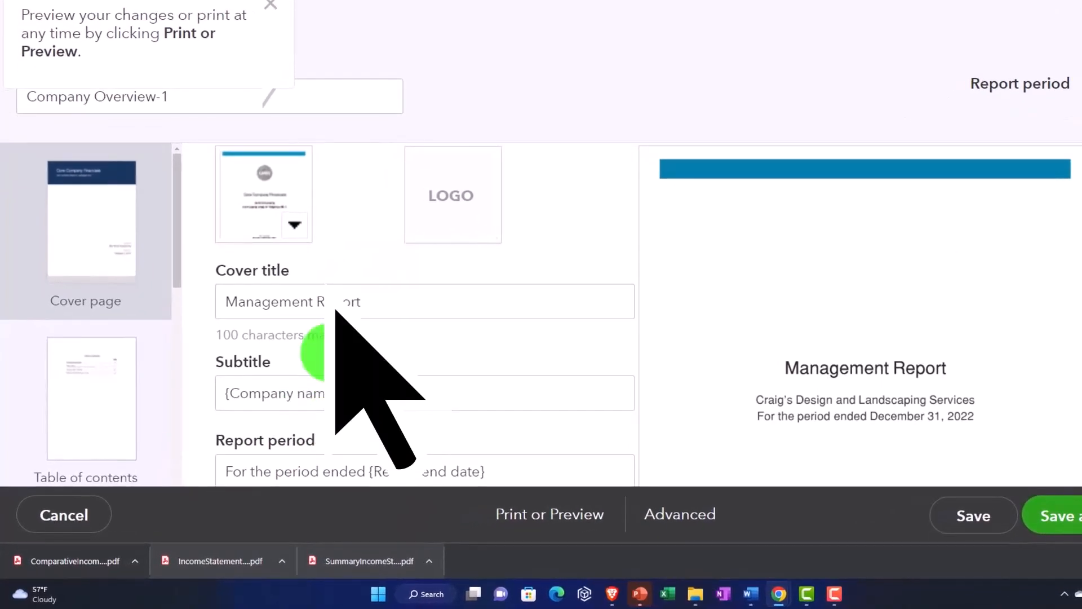
Review the remaining cover page fields, such as Prepared by and Disclaimer, and the Table of contents page settings.
scroll(302, 350, "down", 1)
scroll(304, 354, "down", 3)
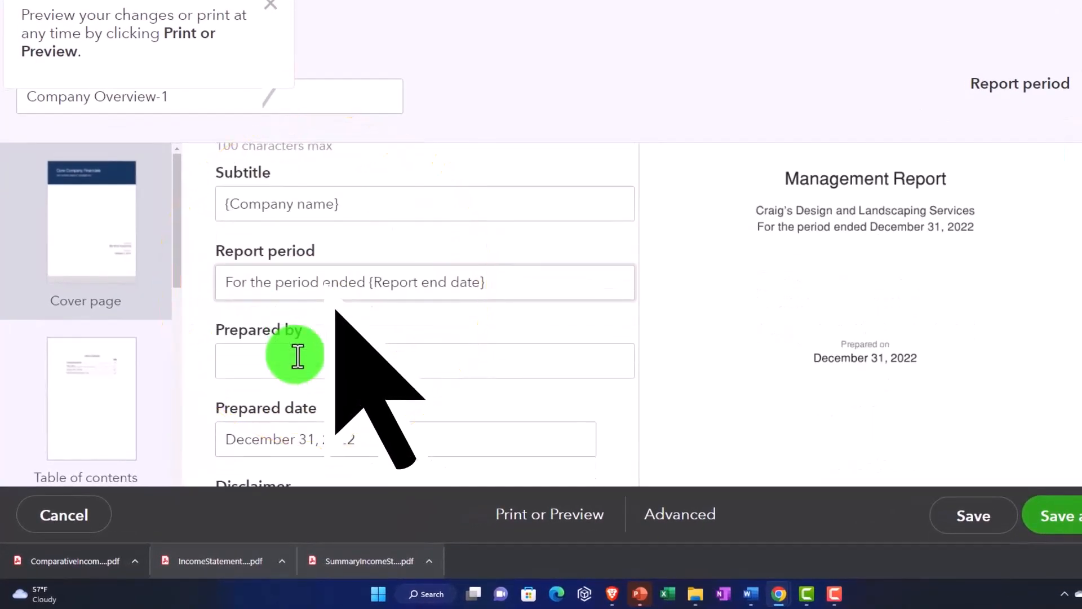
left_click(286, 313)
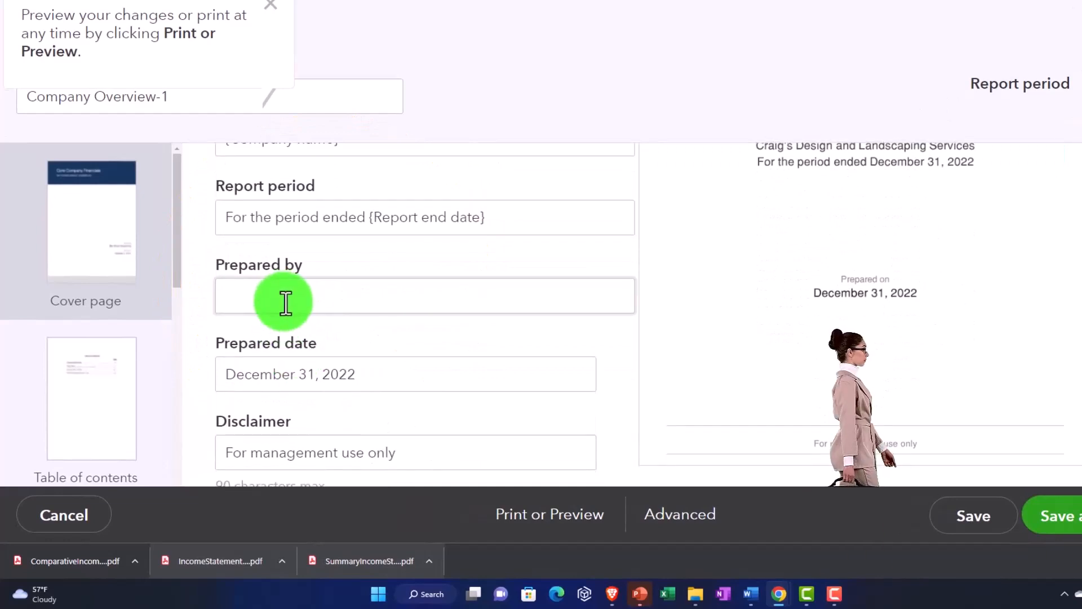
left_click(99, 414)
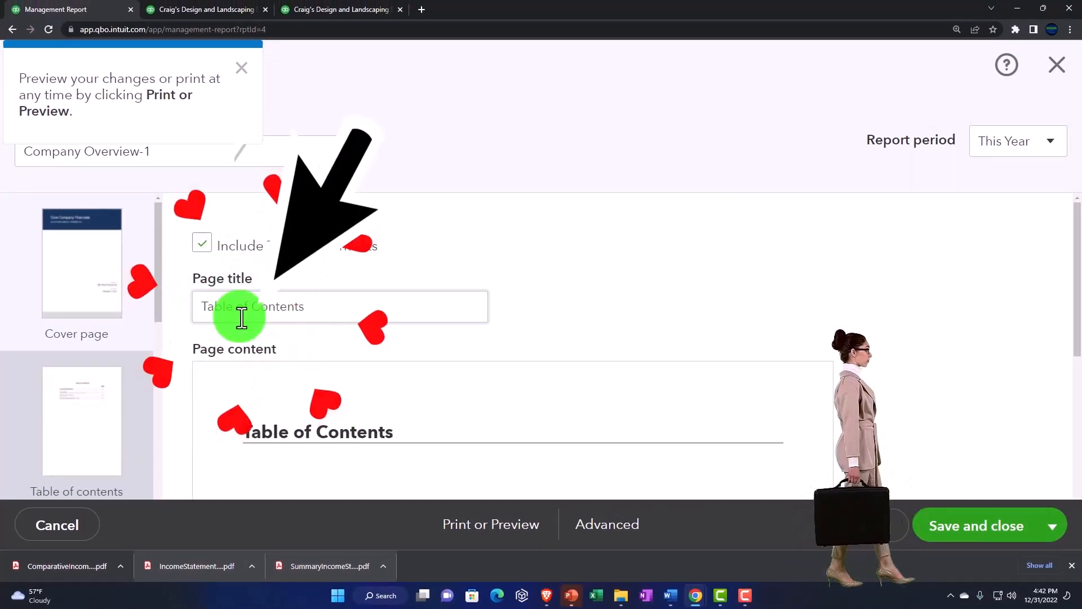
scroll(240, 319, "down", 1)
scroll(234, 322, "down", 1)
scroll(90, 452, "down", 1)
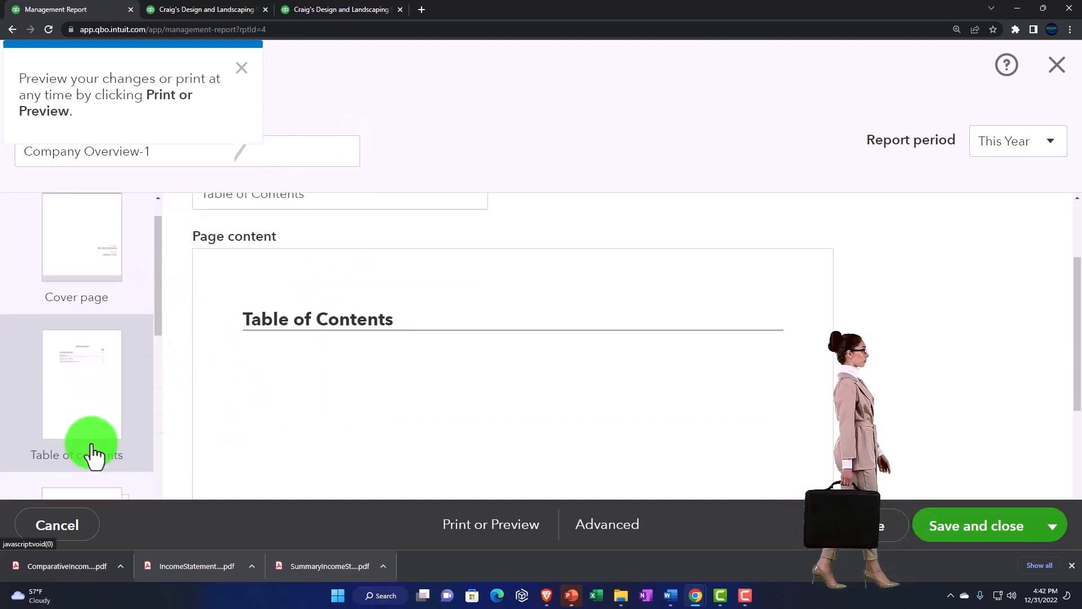
scroll(321, 378, "down", 2)
scroll(109, 402, "down", 3)
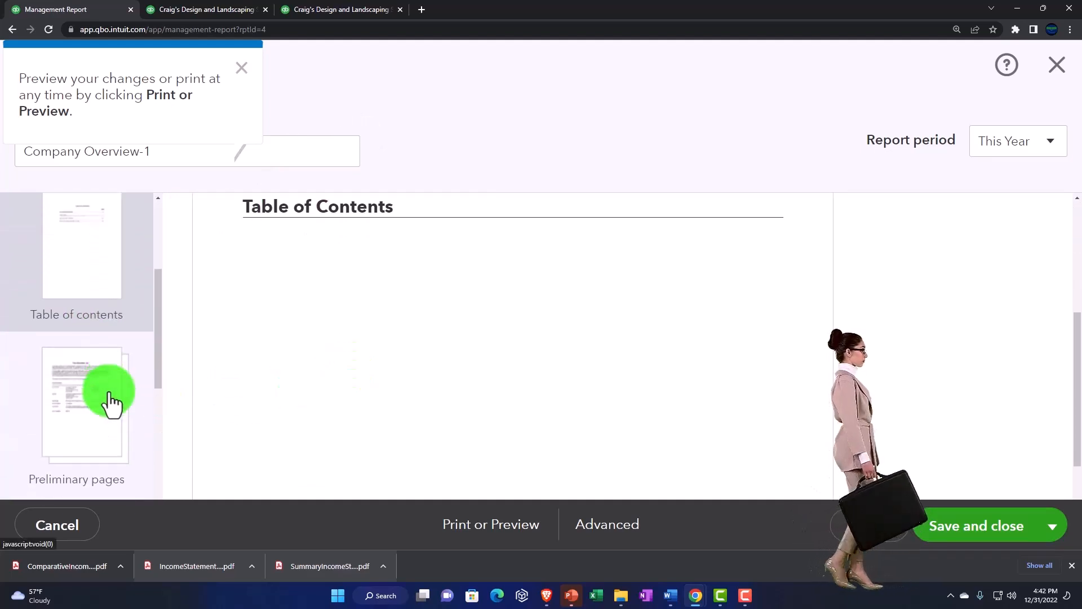
Title the preliminary page "Intro", enter "Month end report. .." as its content, and dismiss the tip about inserting fields.
left_click(101, 375)
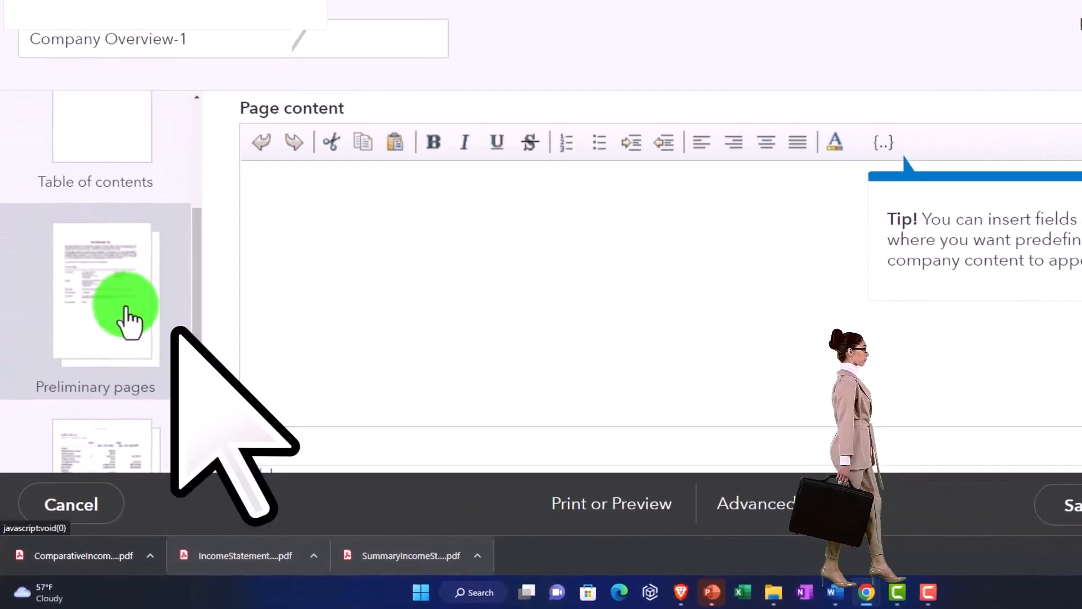
scroll(121, 309, "up", 4)
scroll(222, 326, "up", 4)
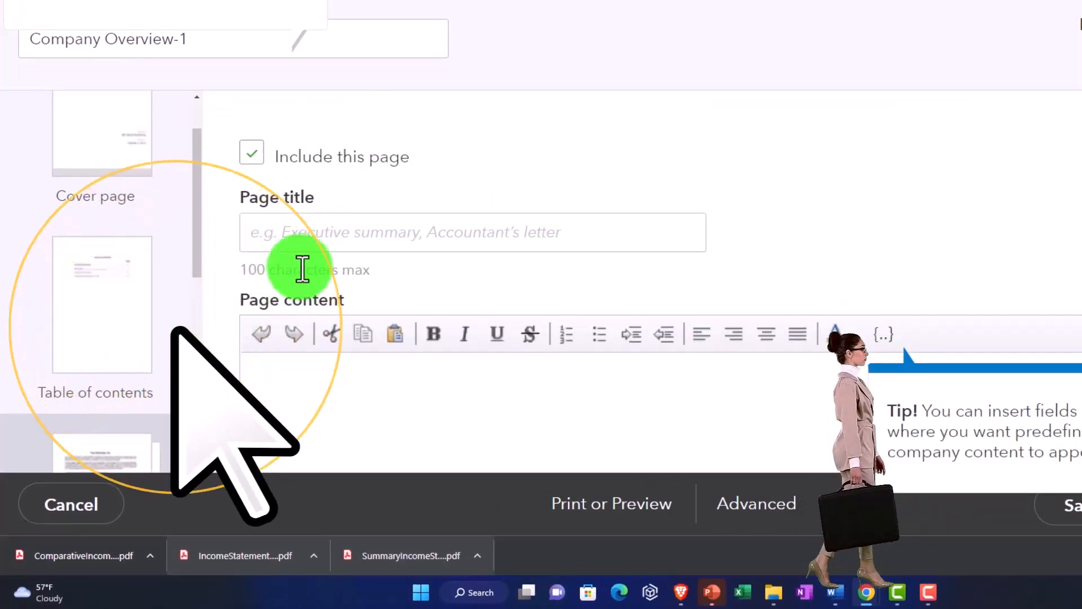
left_click(307, 241)
type("Intr")
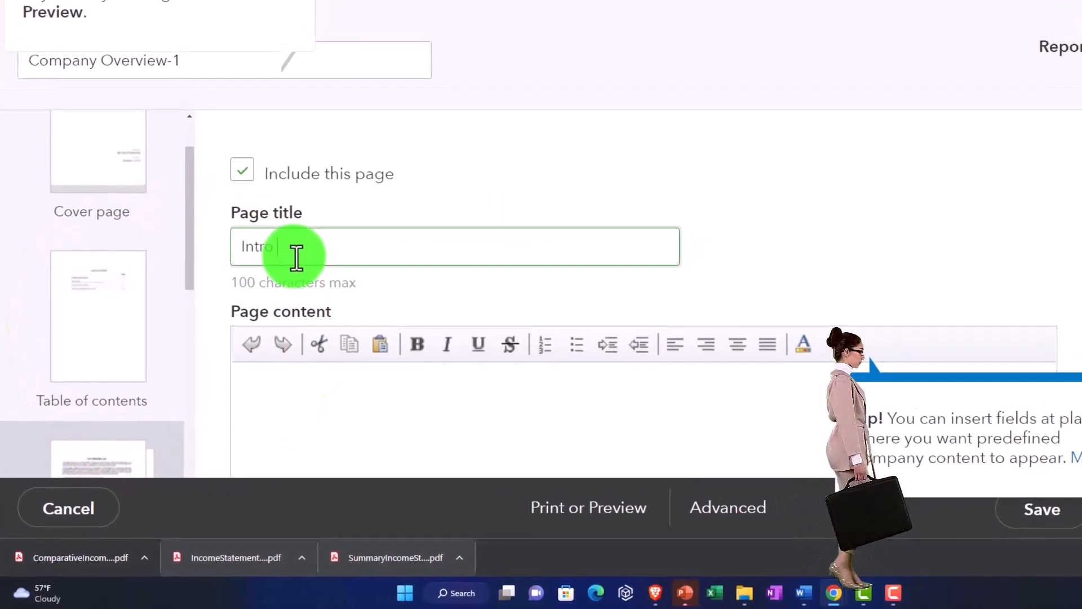
type("o")
left_click(308, 398)
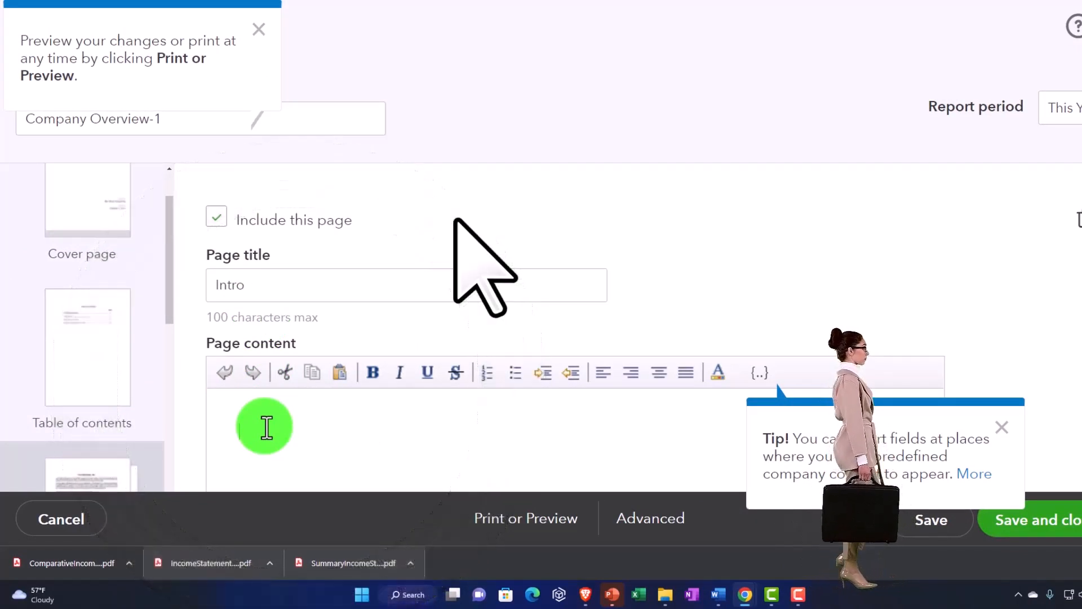
type("Month end report. ..")
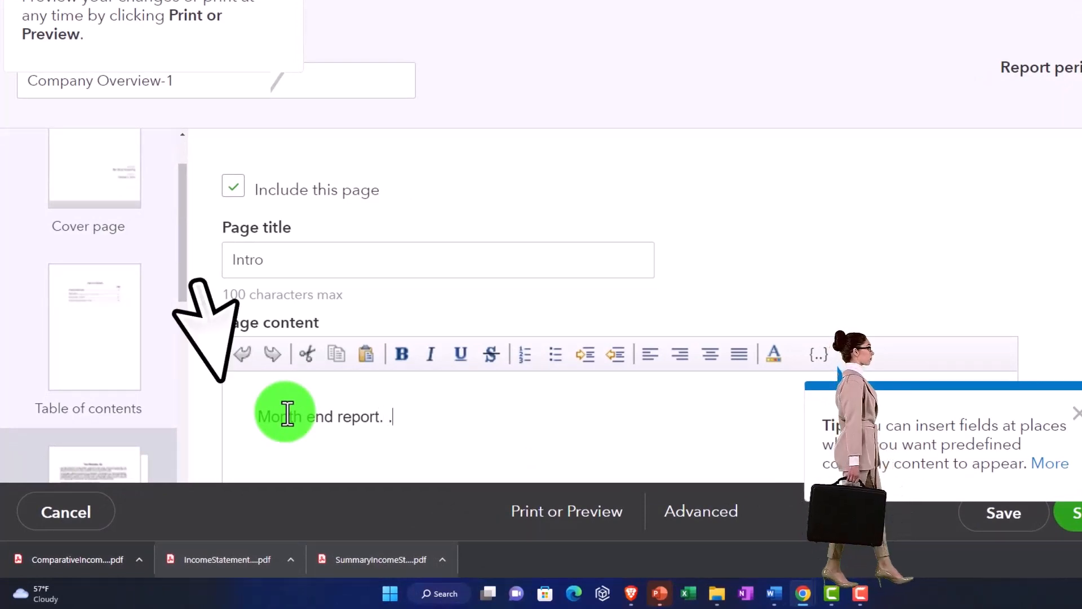
scroll(125, 355, "down", 4)
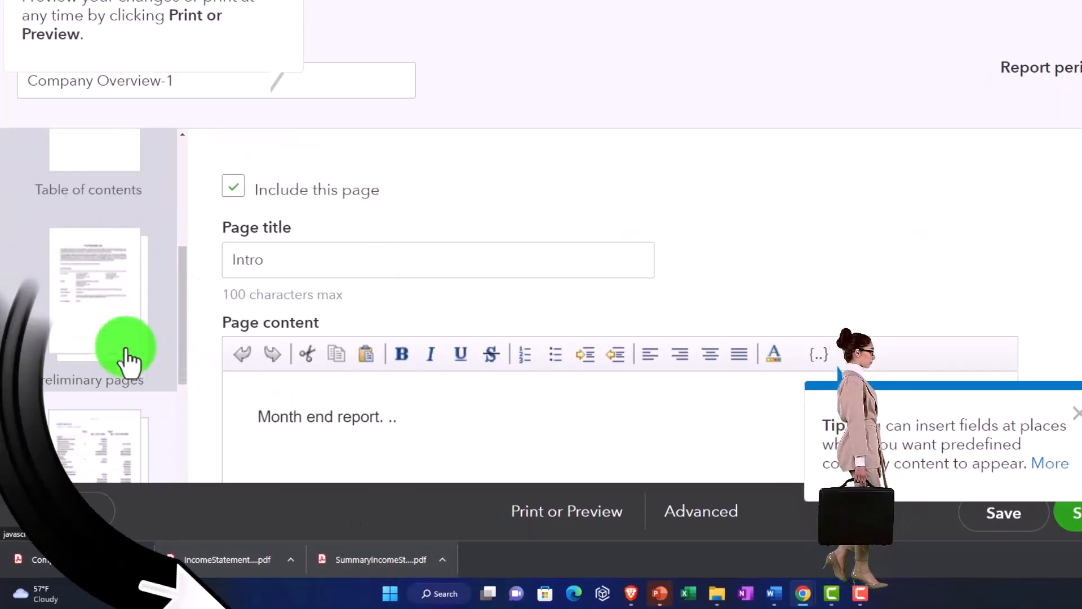
left_click(1074, 413)
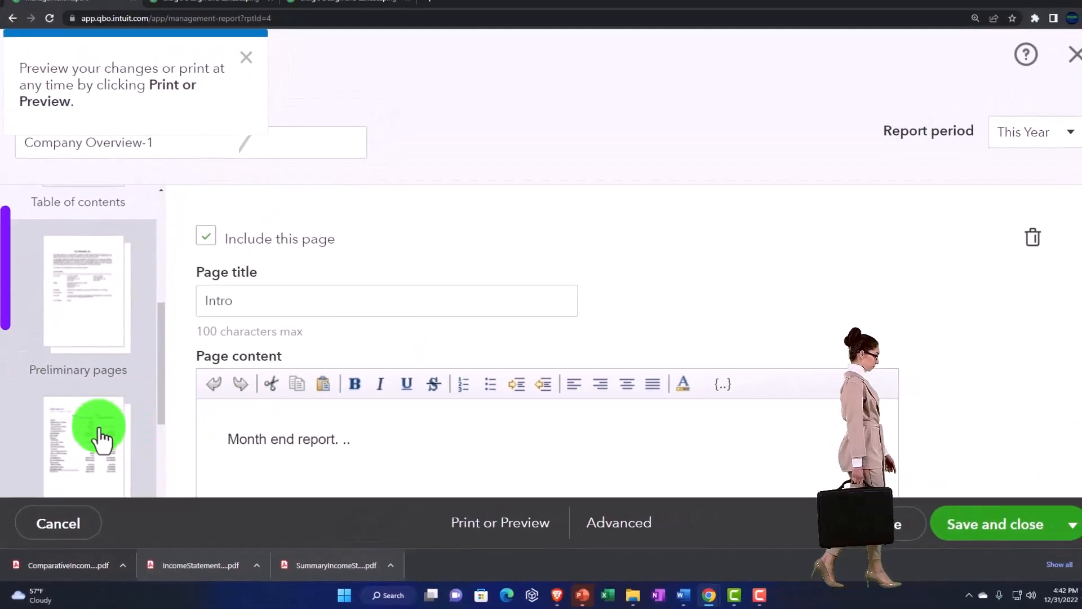
Add the "5 Summary Income Statement: Customized" report to the management report's Reports section.
left_click(101, 439)
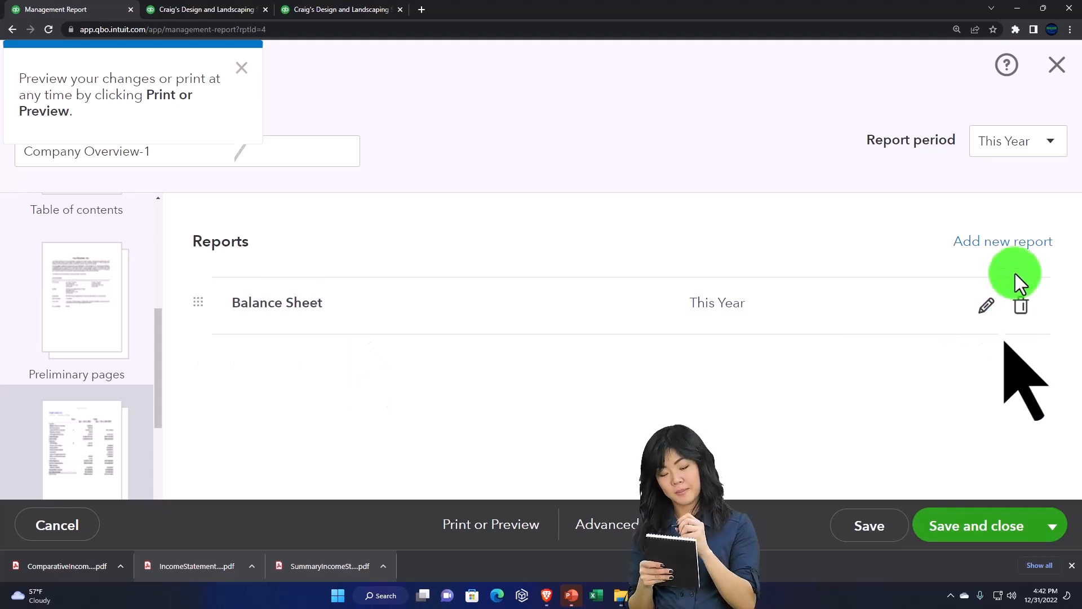
left_click(1000, 248)
scroll(620, 313, "down", 2)
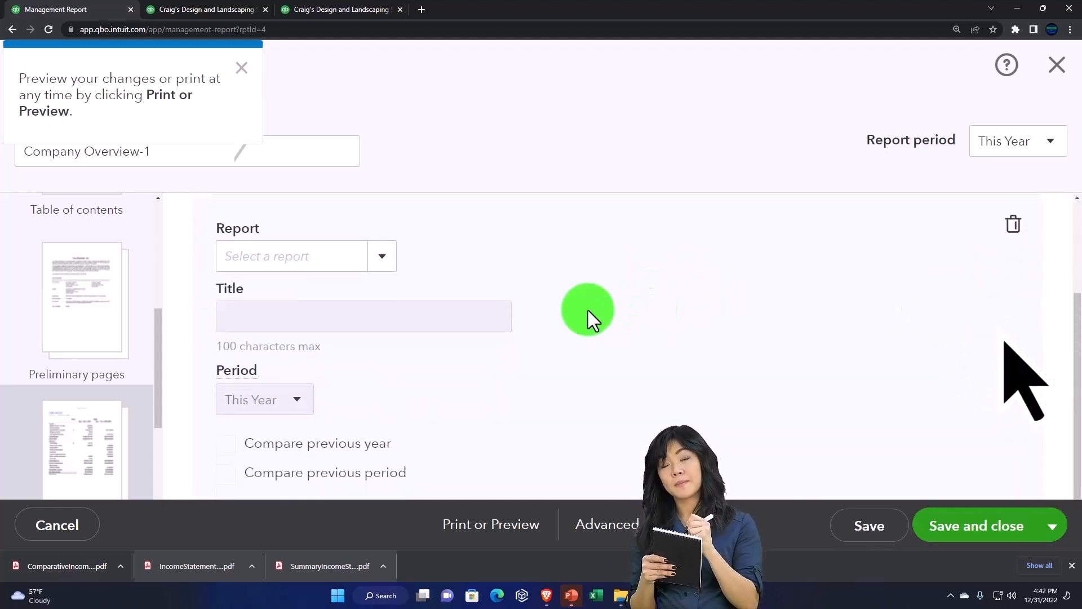
left_click(382, 262)
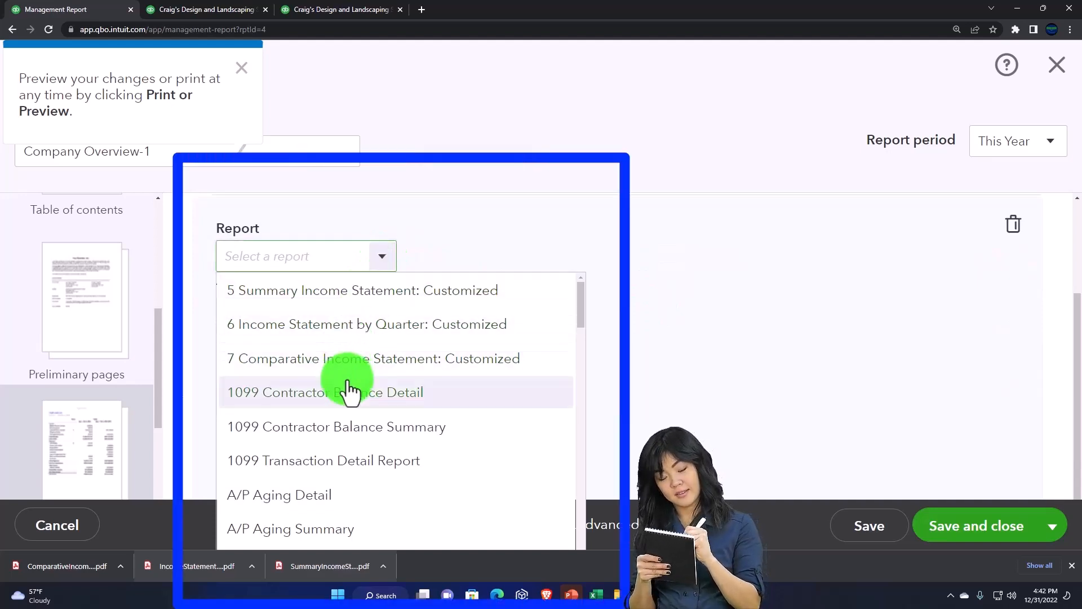
left_click(337, 290)
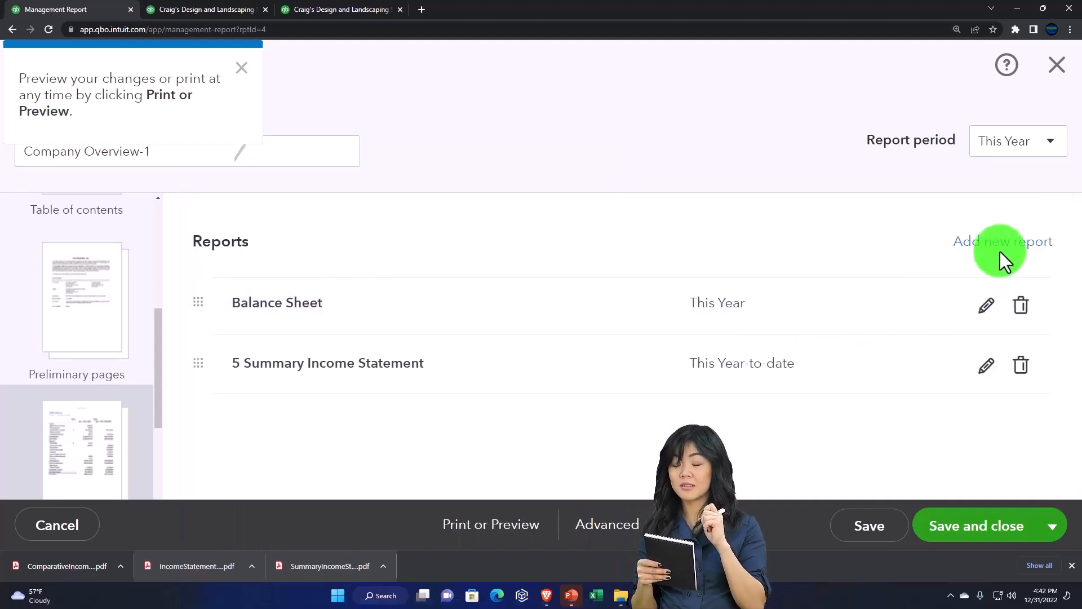
Add the "6 Income Statement by Quarter: Customized" report to the Reports section.
left_click(1001, 243)
scroll(418, 367, "down", 2)
left_click(386, 345)
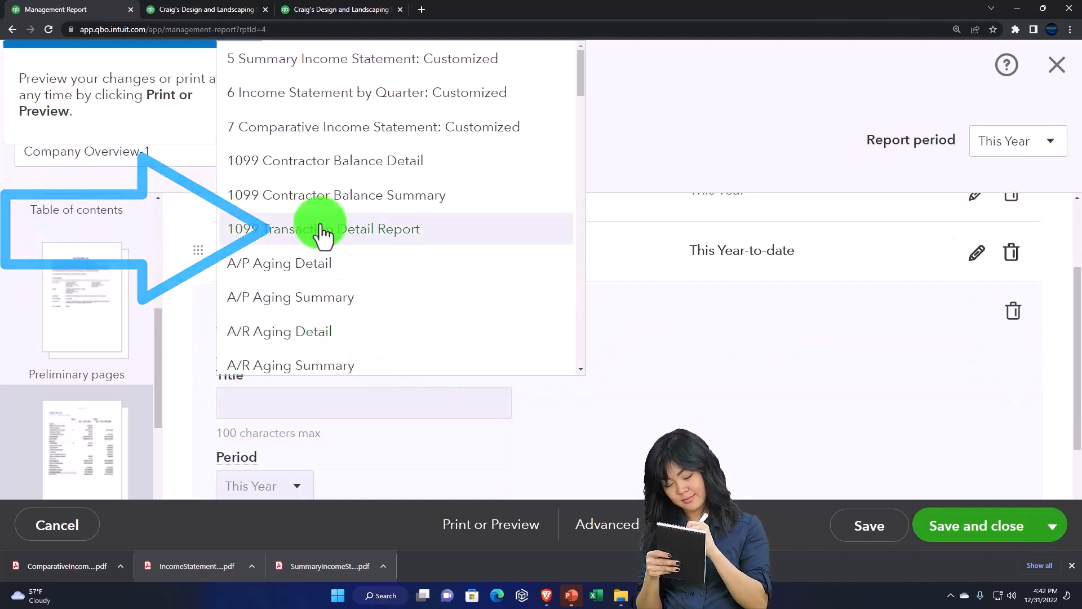
left_click(299, 110)
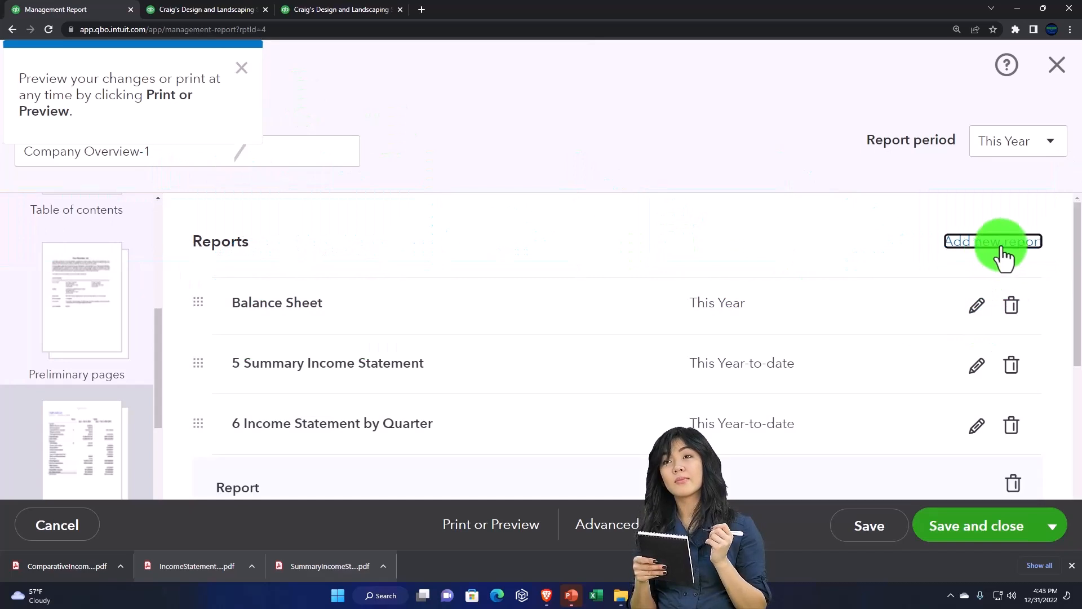
Add the "7 Comparative Income Statement: Customized" report to the Reports section.
scroll(800, 299, "down", 3)
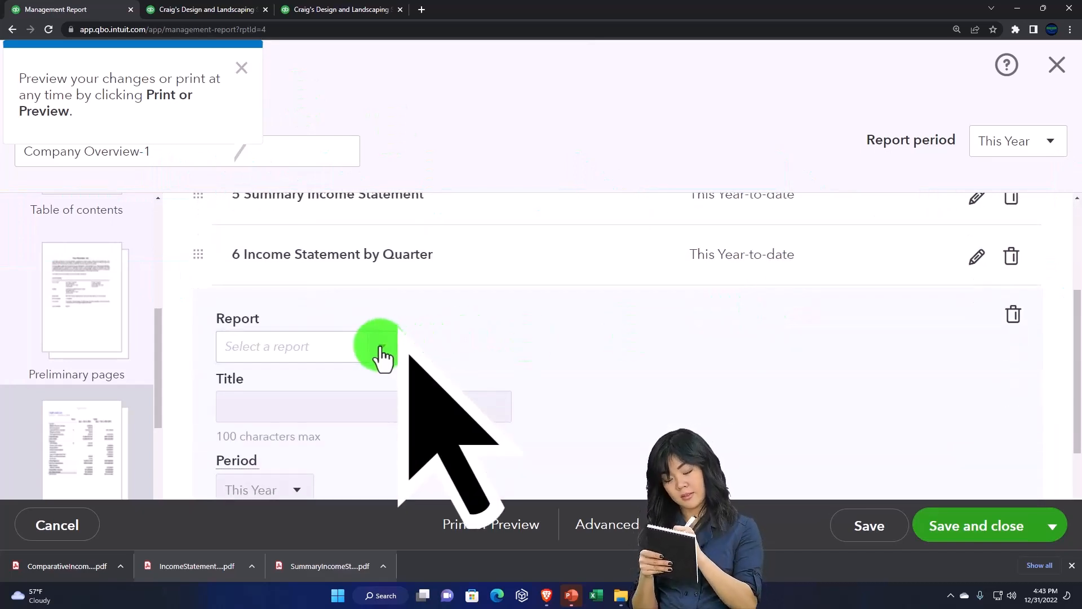
left_click(383, 355)
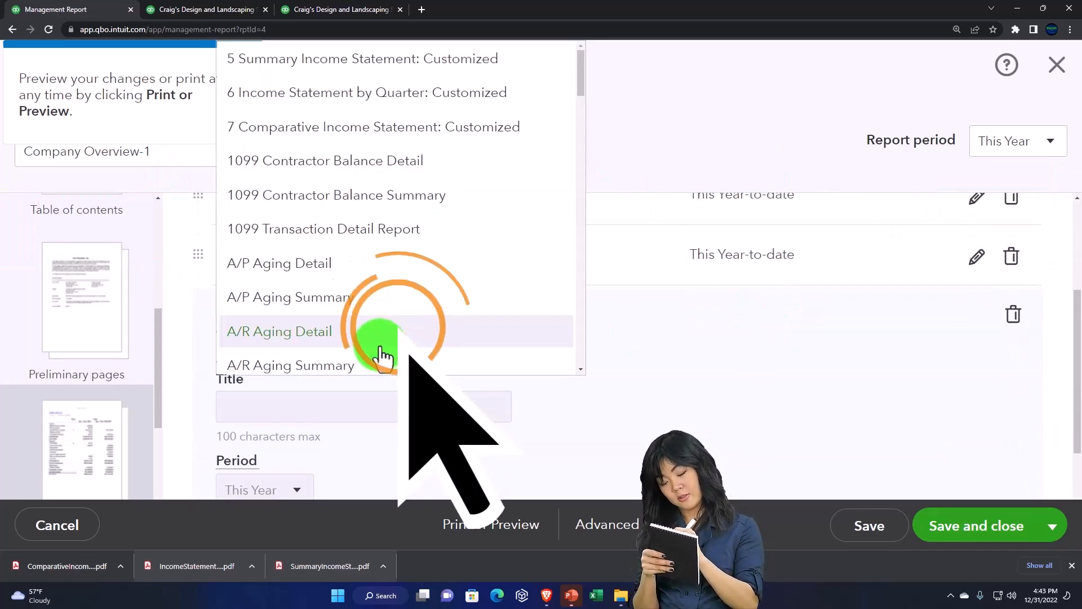
left_click(299, 129)
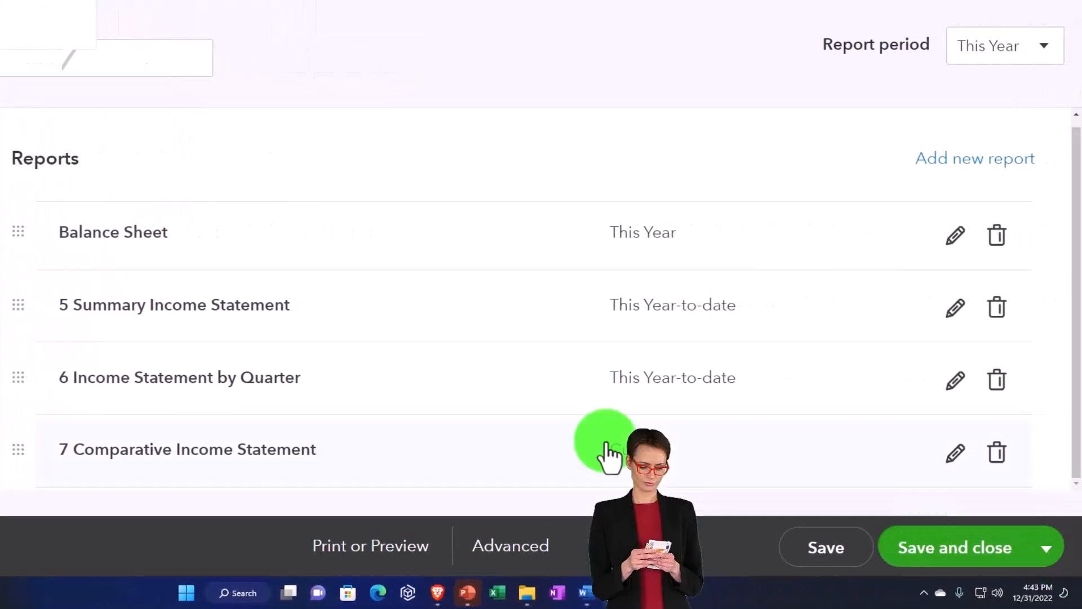
Change the title of the "5 Summary Income Statement" entry to "Summary Income Statement" and save the management report.
left_click(952, 310)
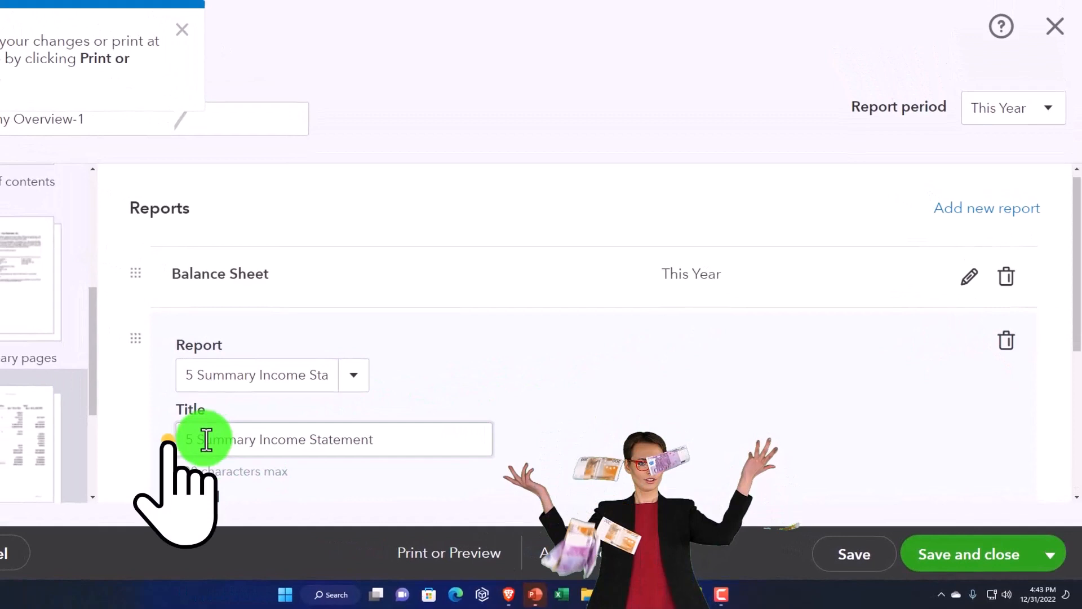
triple_click(207, 440)
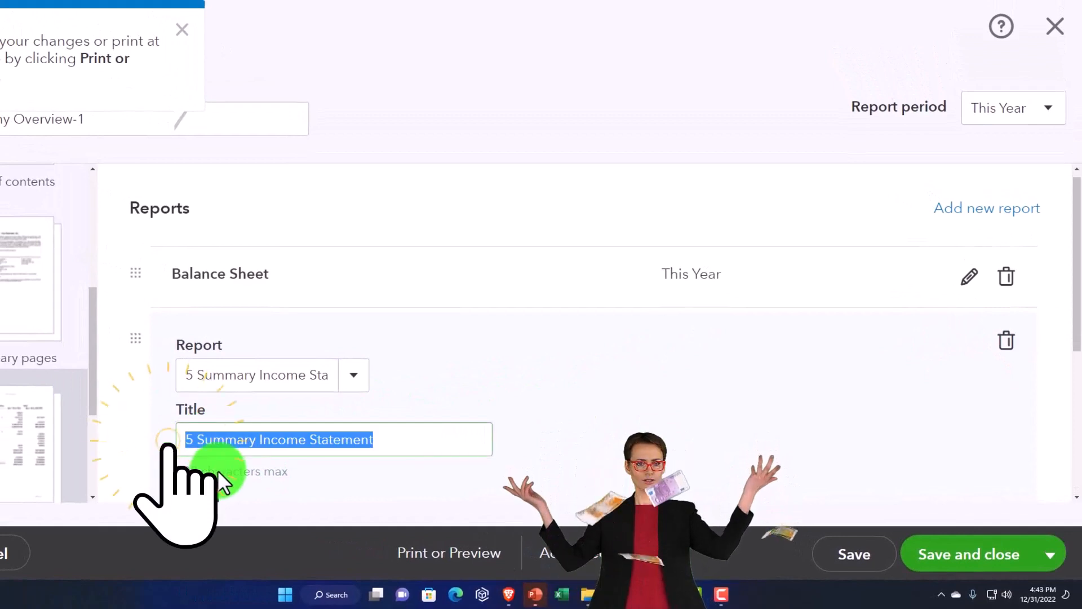
left_click(199, 439)
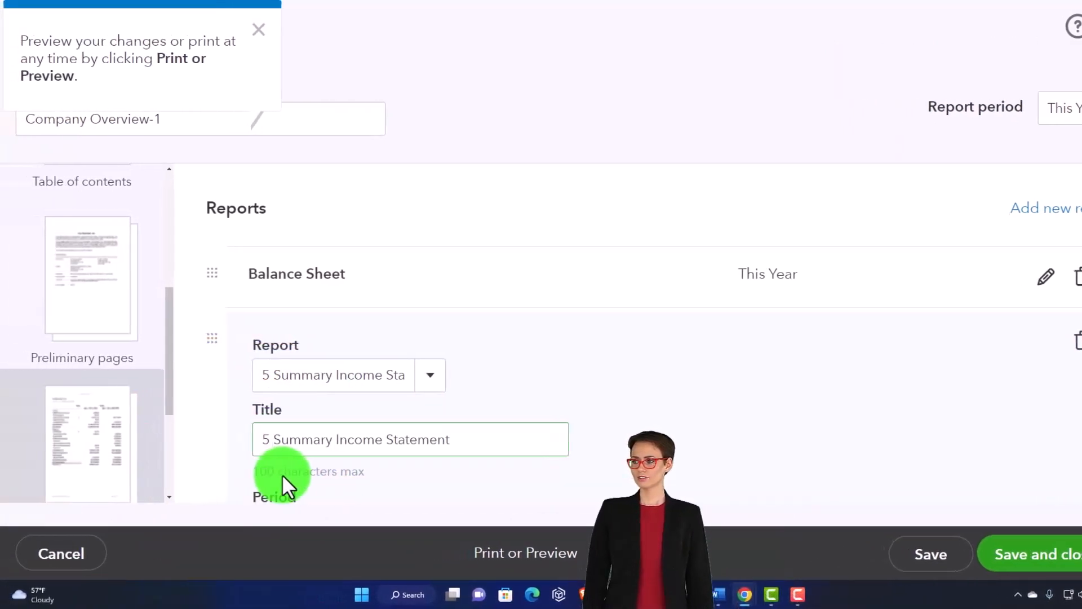
key("BackSpace")
key("BackSpace")
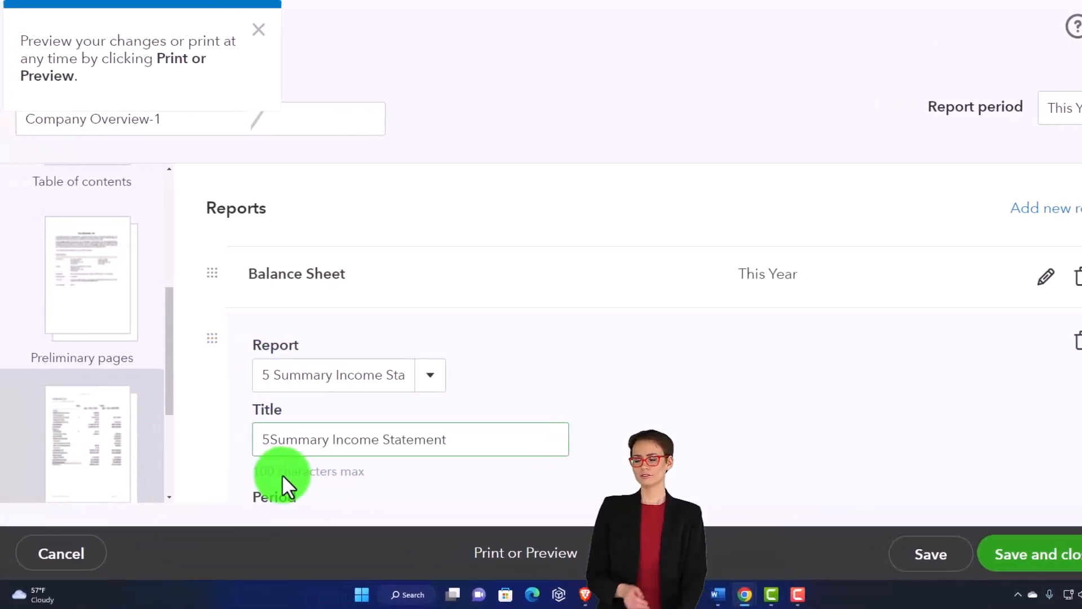
scroll(310, 479, "down", 2)
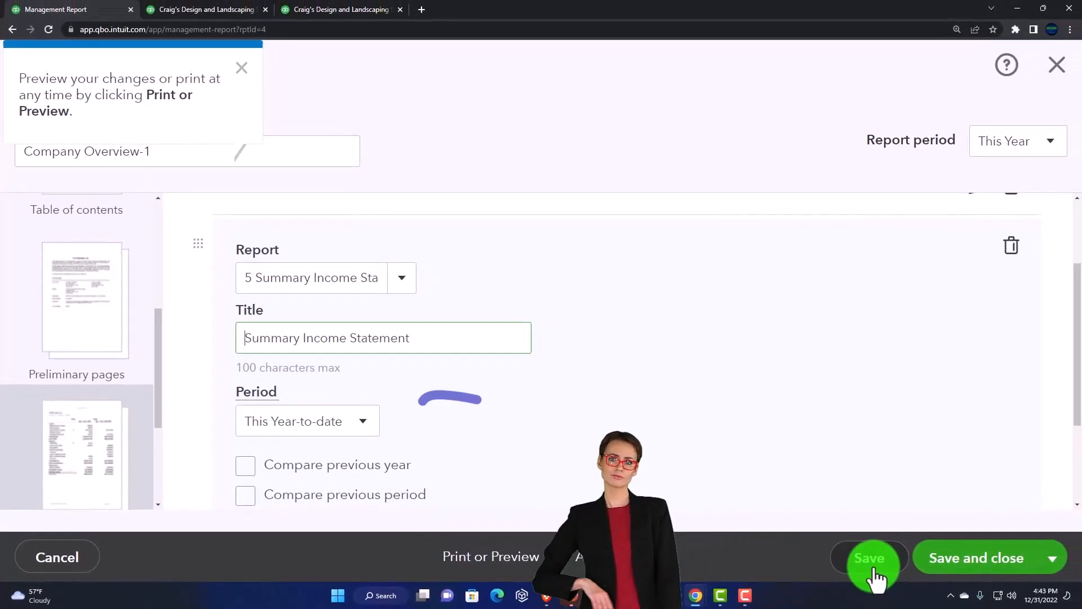
left_click(874, 571)
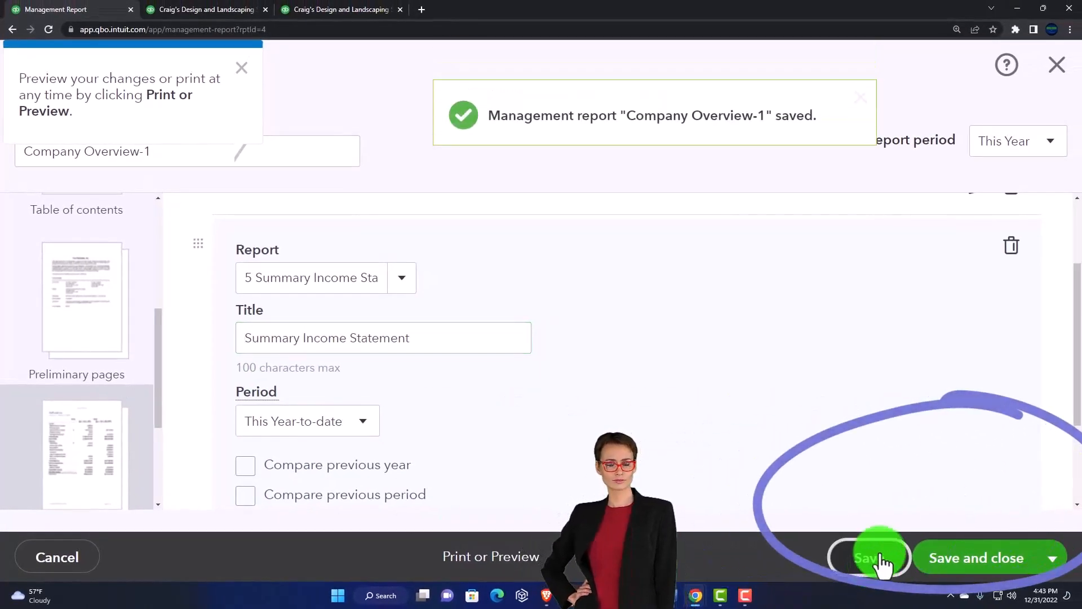
scroll(889, 417, "up", 2)
scroll(551, 416, "down", 4)
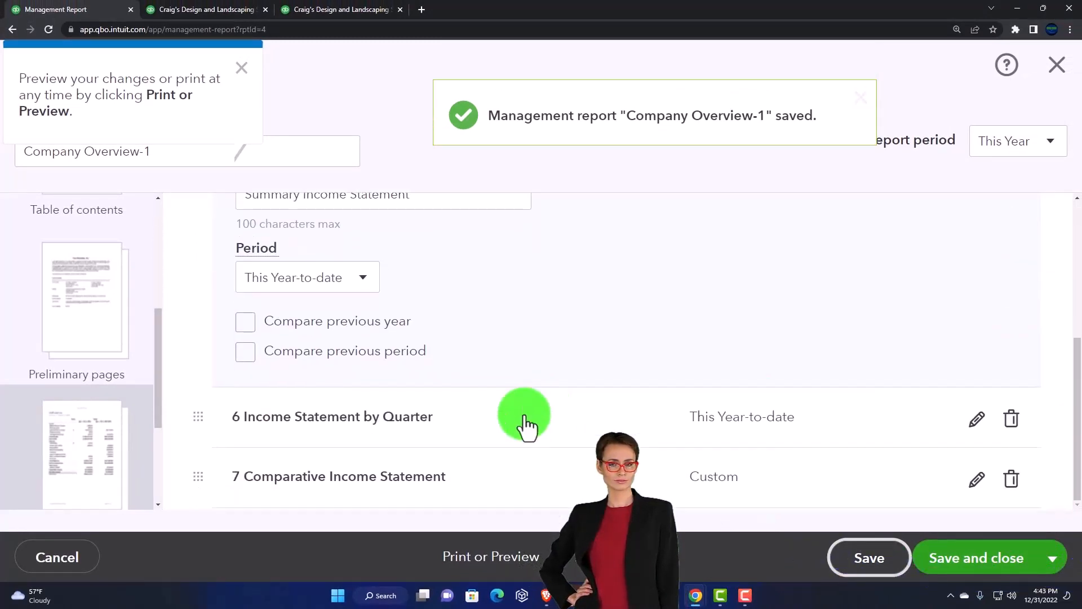
Change the title of the "6 Income Statement by Quarter" entry to "Income Statement by Quarter".
left_click(976, 422)
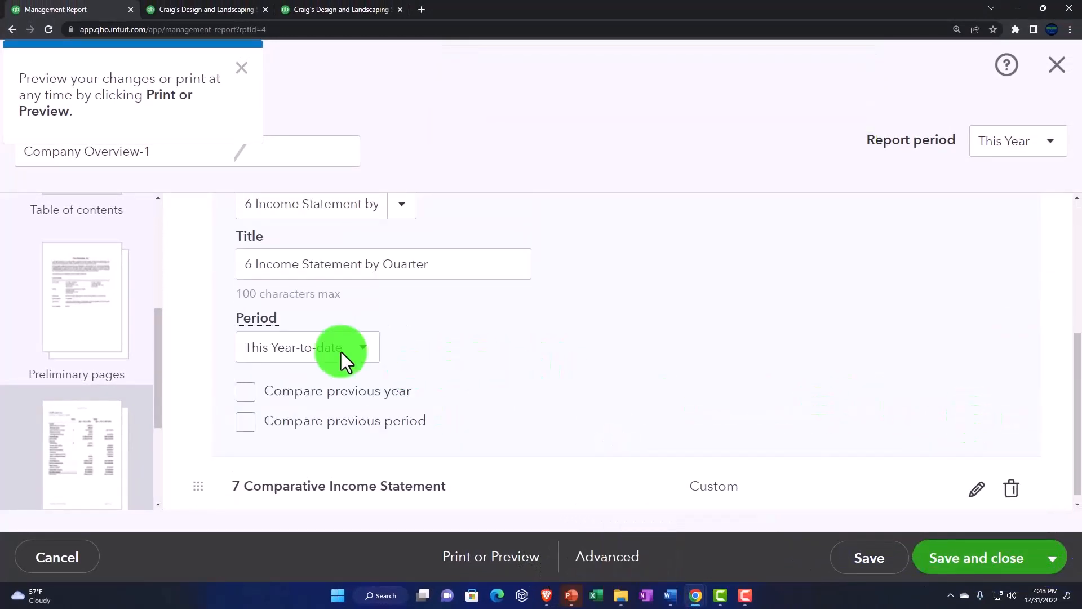
scroll(270, 333, "up", 1)
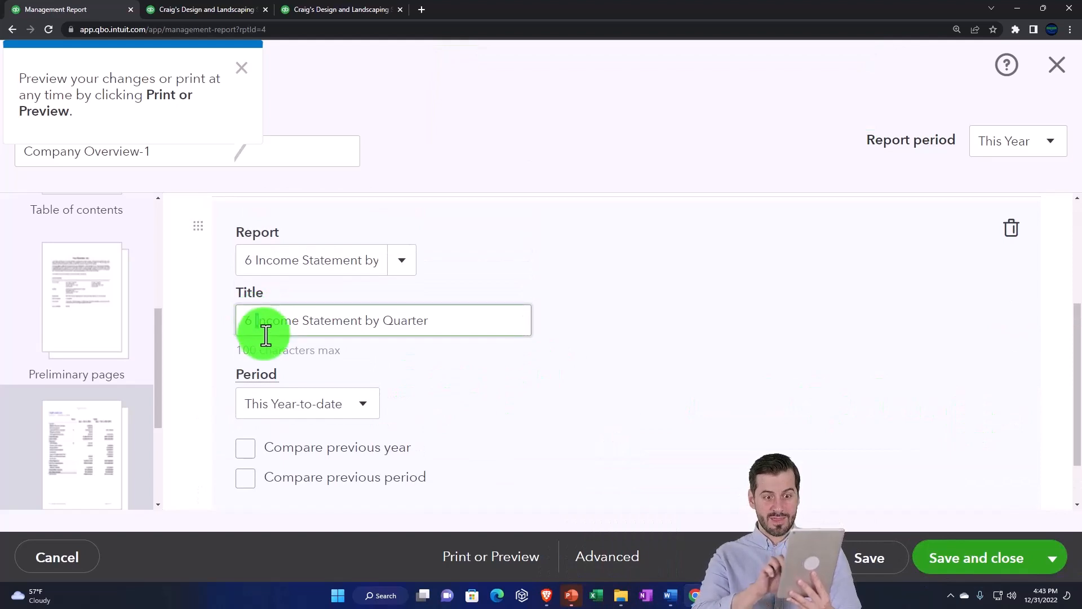
key("BackSpace")
key("BackSpace")
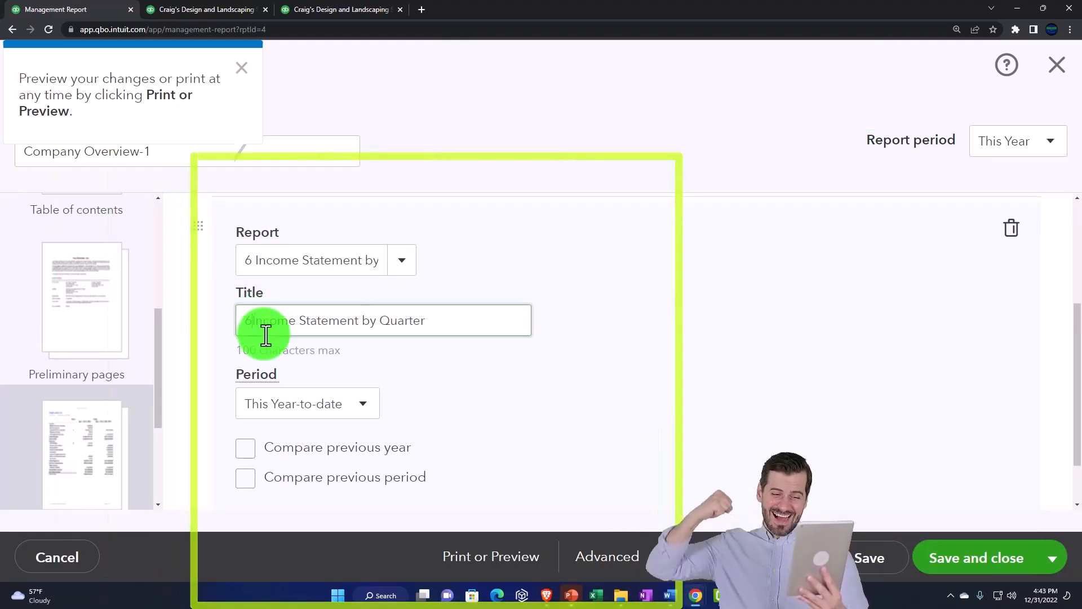
Change the title of the "7 Comparative Income Statement" entry to "Comparative Income Statement".
scroll(517, 363, "down", 1)
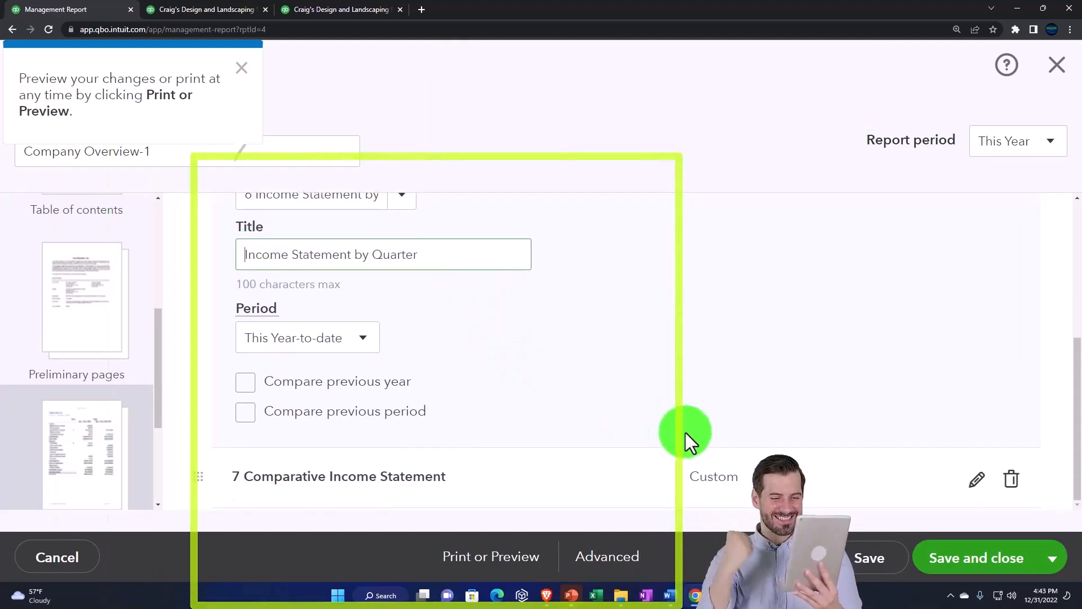
left_click(977, 480)
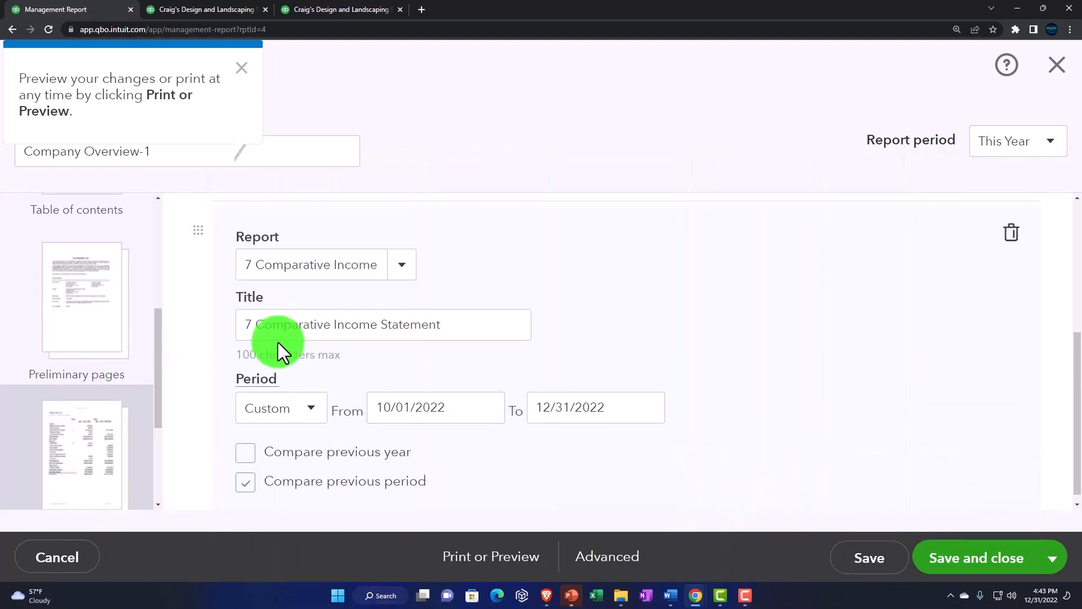
left_click(265, 322)
left_click(263, 322)
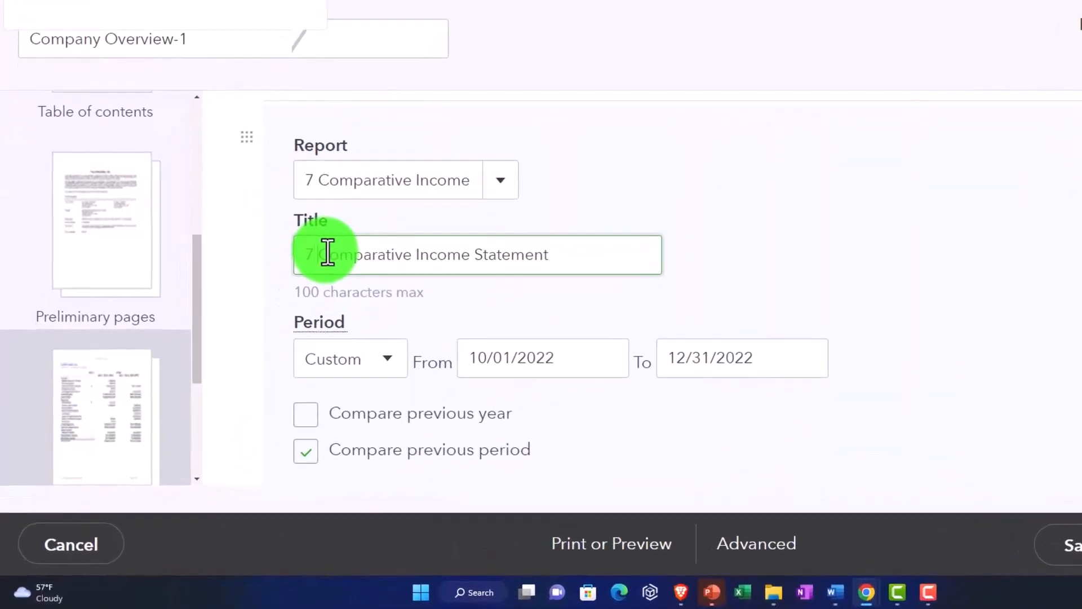
key("BackSpace")
key("BackSpace")
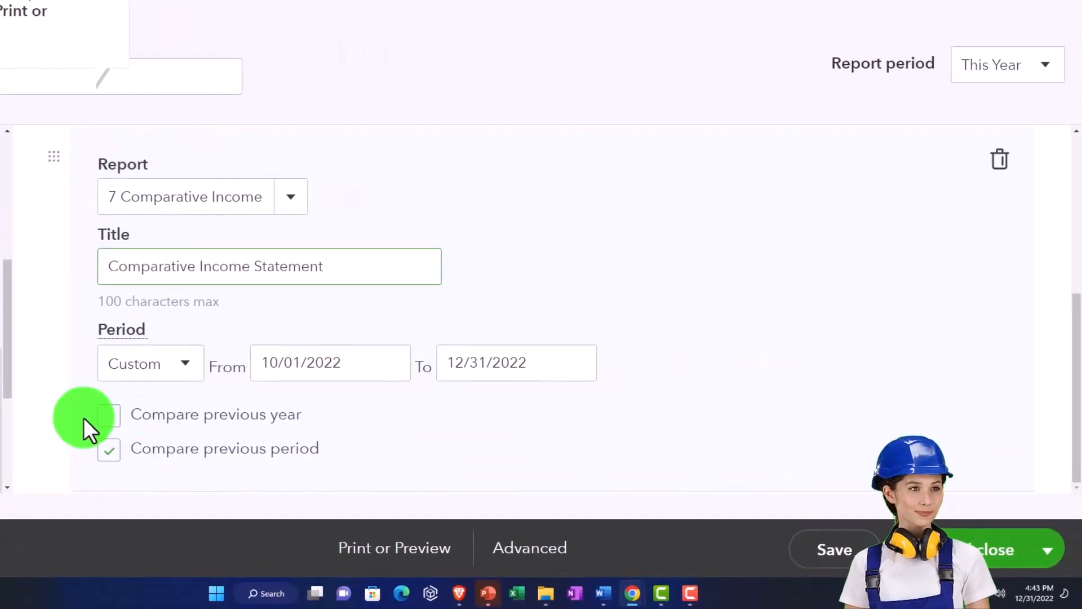
Set the page title of the End notes section to "End".
scroll(98, 443, "down", 3)
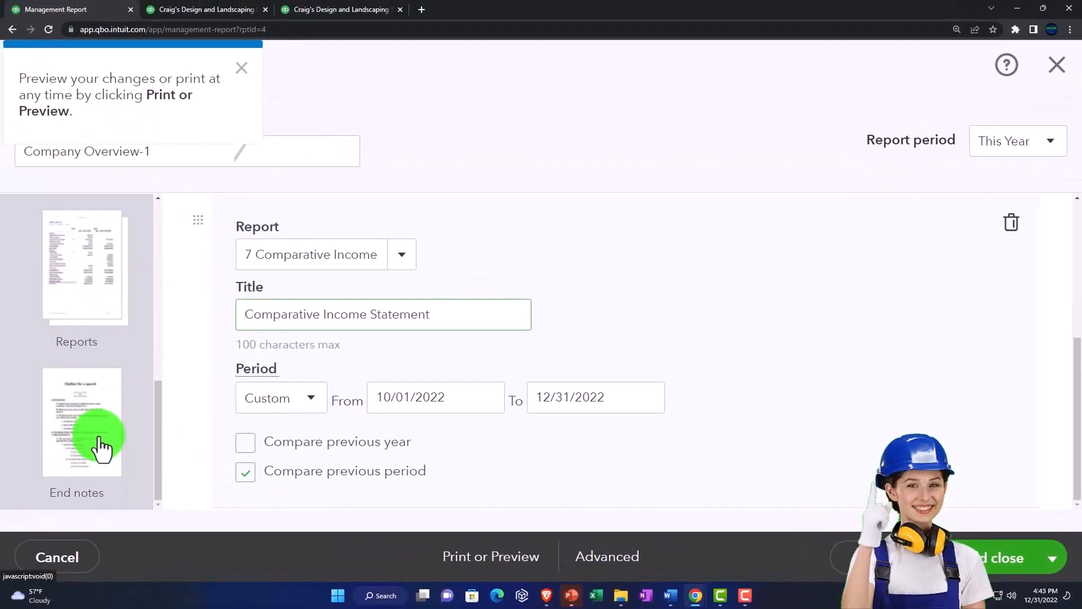
left_click(102, 448)
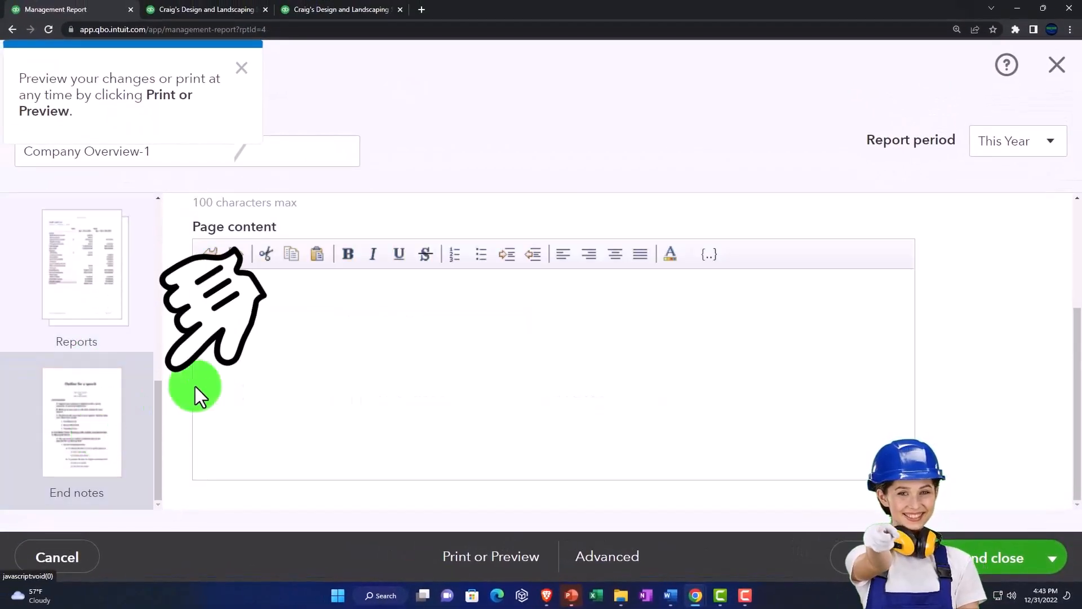
scroll(258, 367, "up", 3)
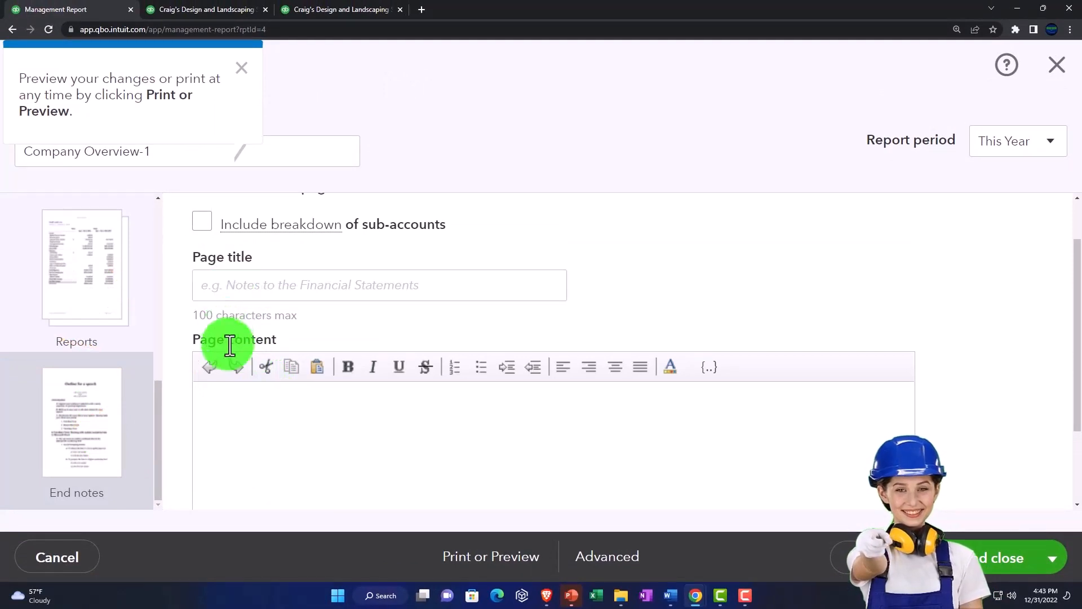
left_click(232, 297)
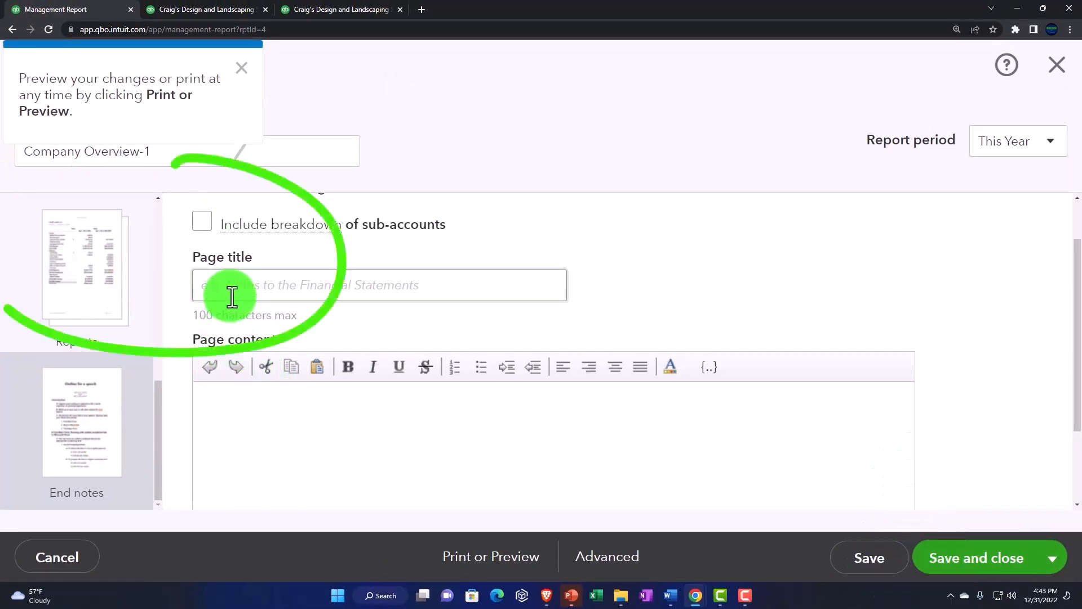
type("End")
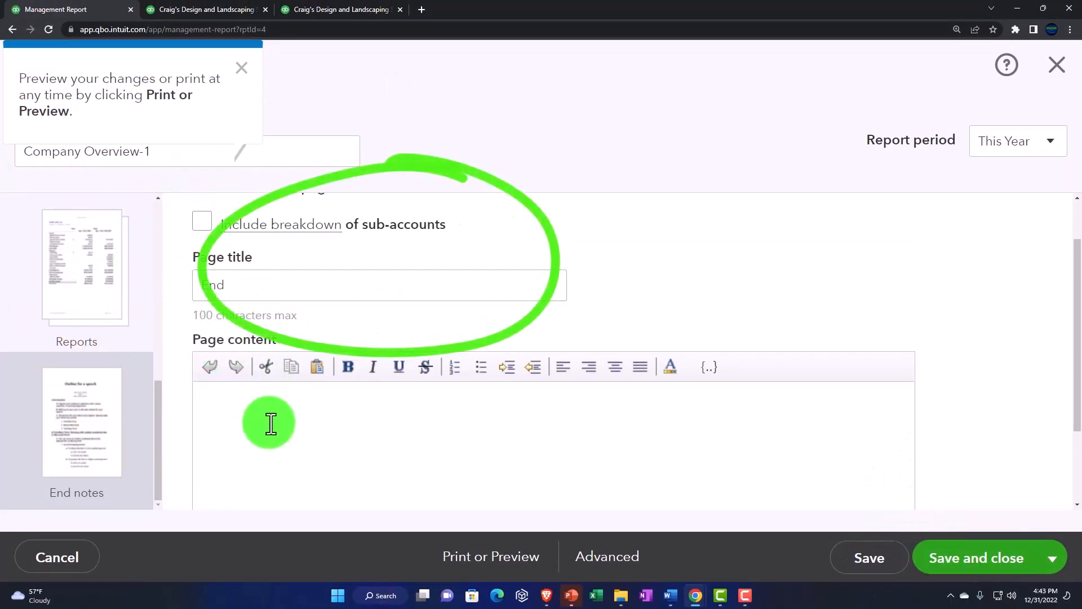
Enter "Thank" as the End notes page content and save the management report.
key("BackSpace")
key("BackSpace")
type("hank")
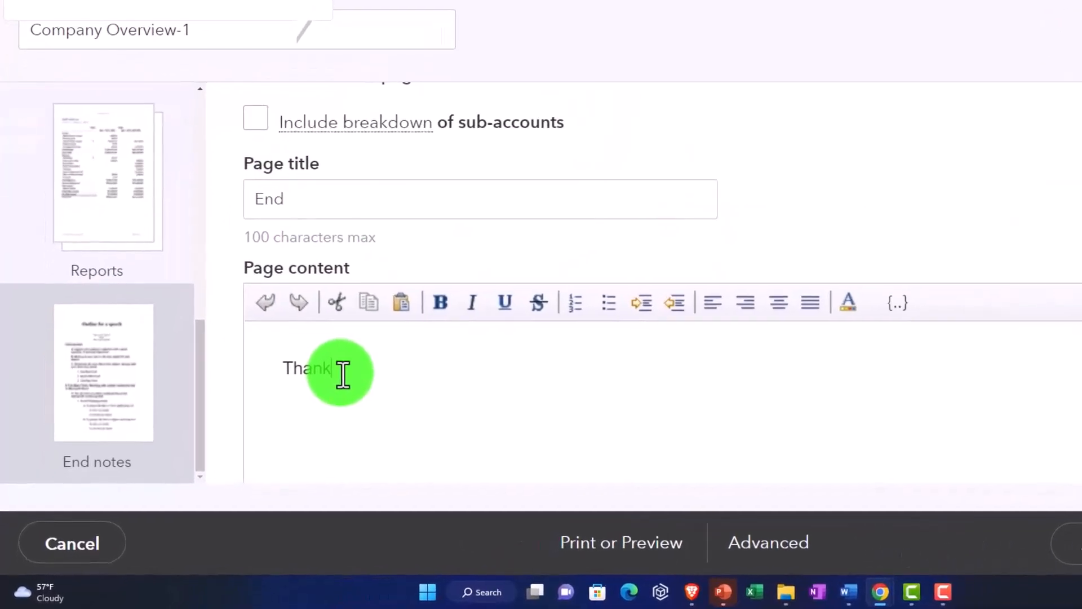
left_click(1071, 544)
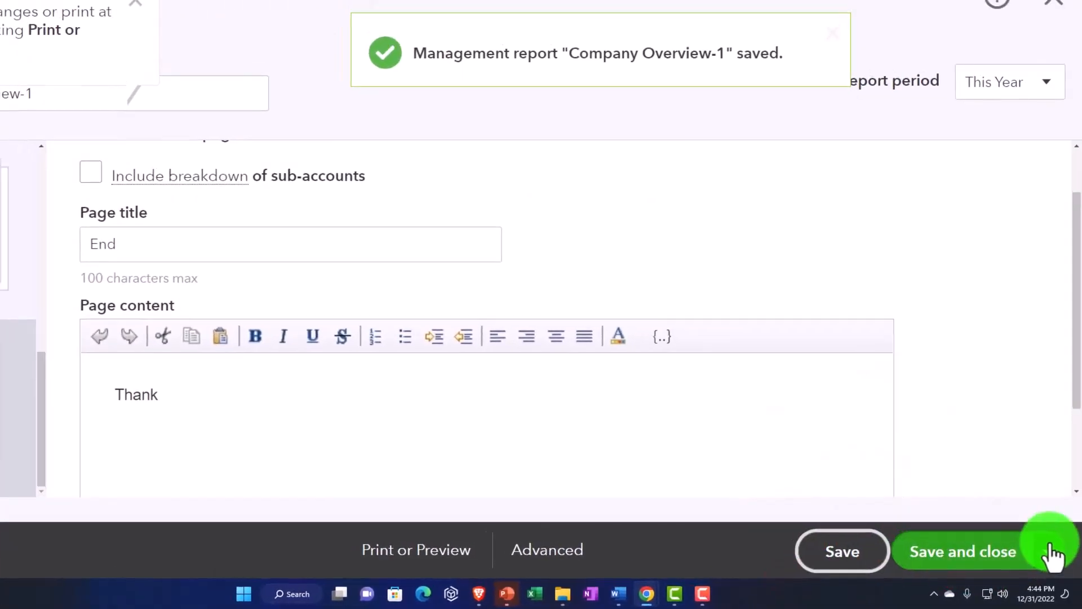
Open the management report's print preview and examine the cover, table of contents, intro page and balance sheet.
left_click(1048, 551)
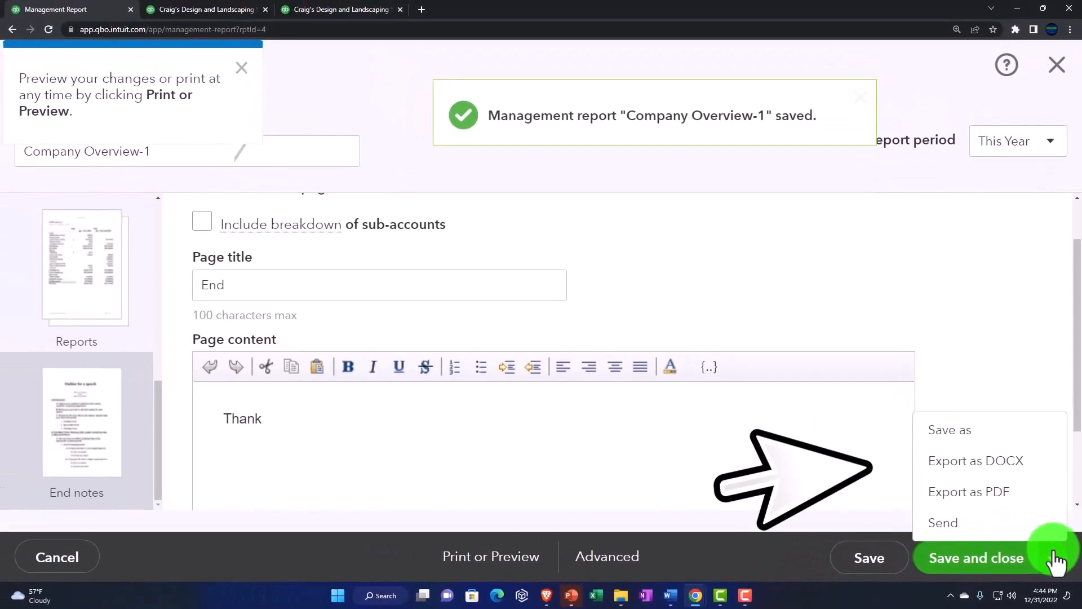
left_click(492, 556)
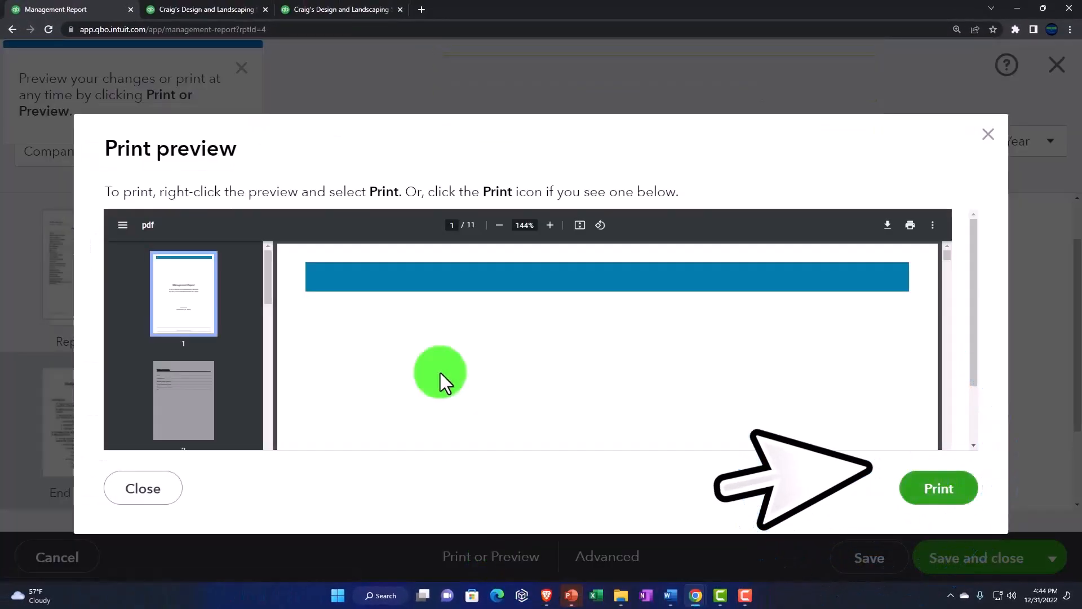
scroll(440, 373, "down", 2)
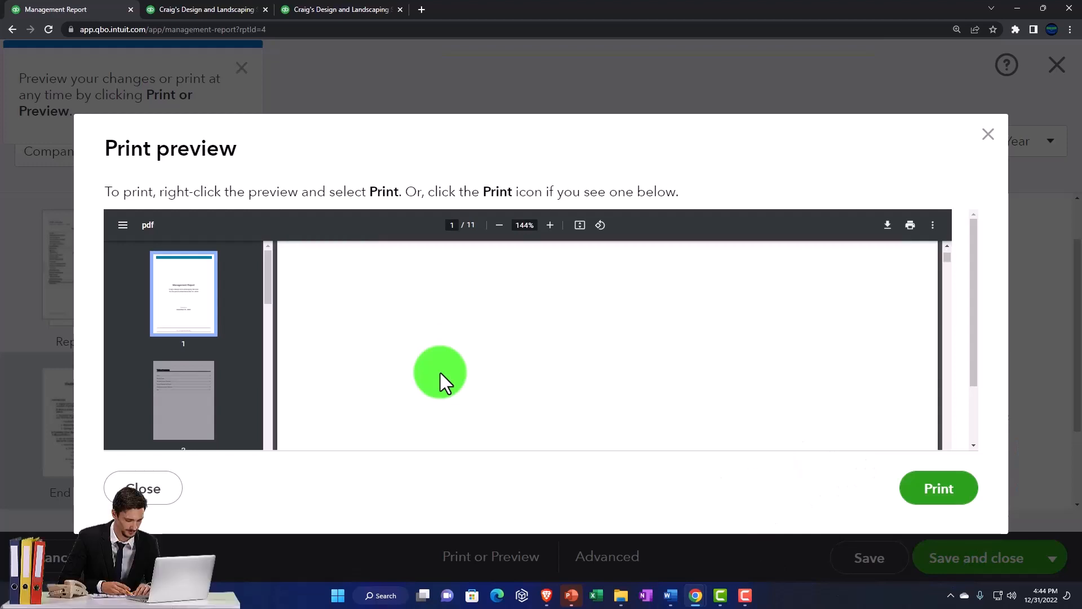
scroll(440, 374, "down", 2)
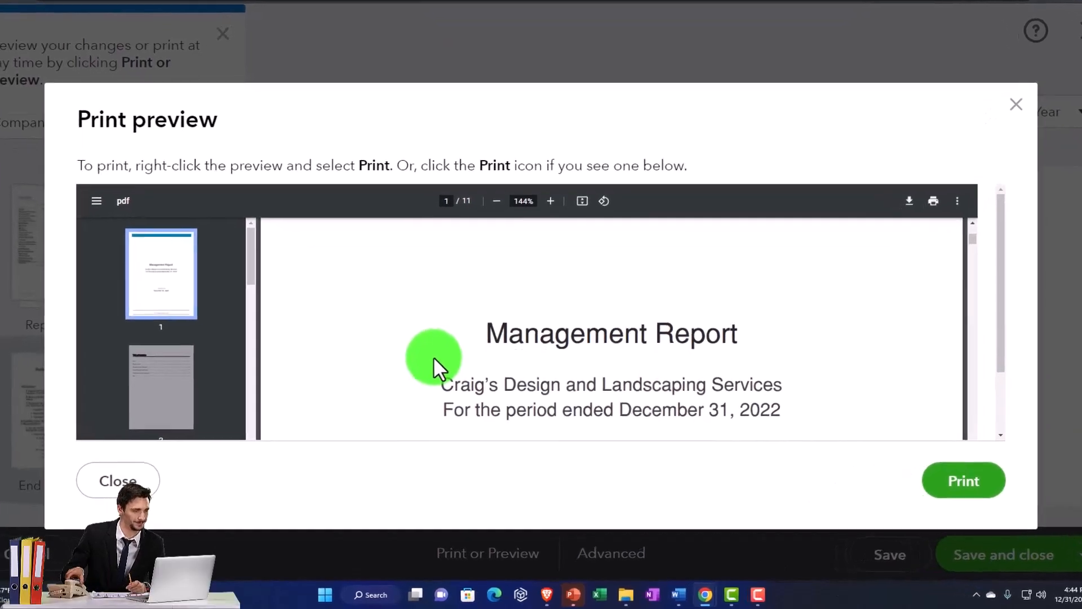
scroll(431, 351, "down", 10)
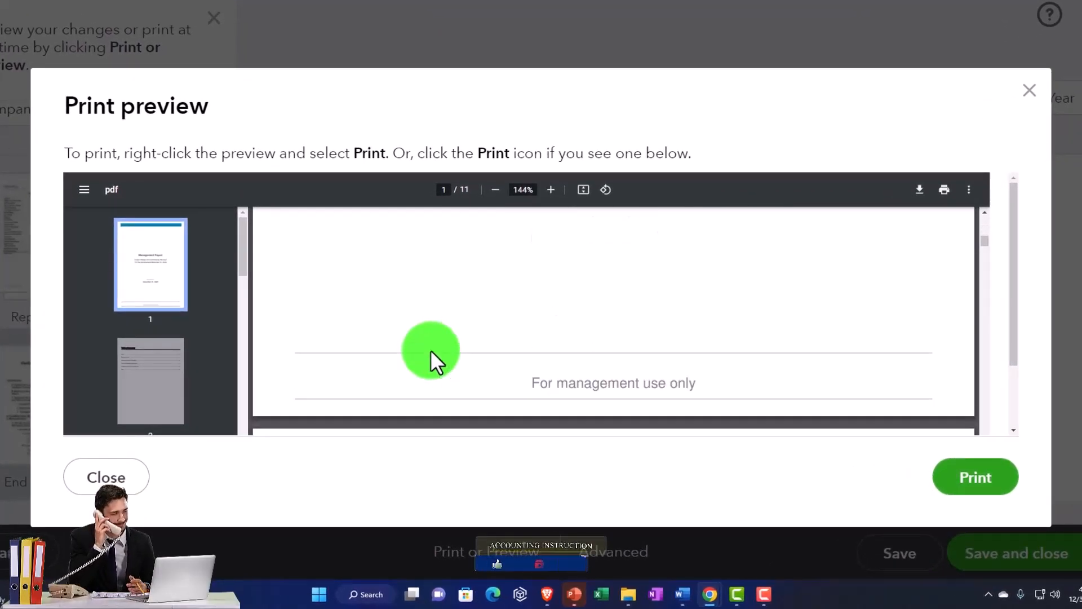
scroll(430, 350, "down", 3)
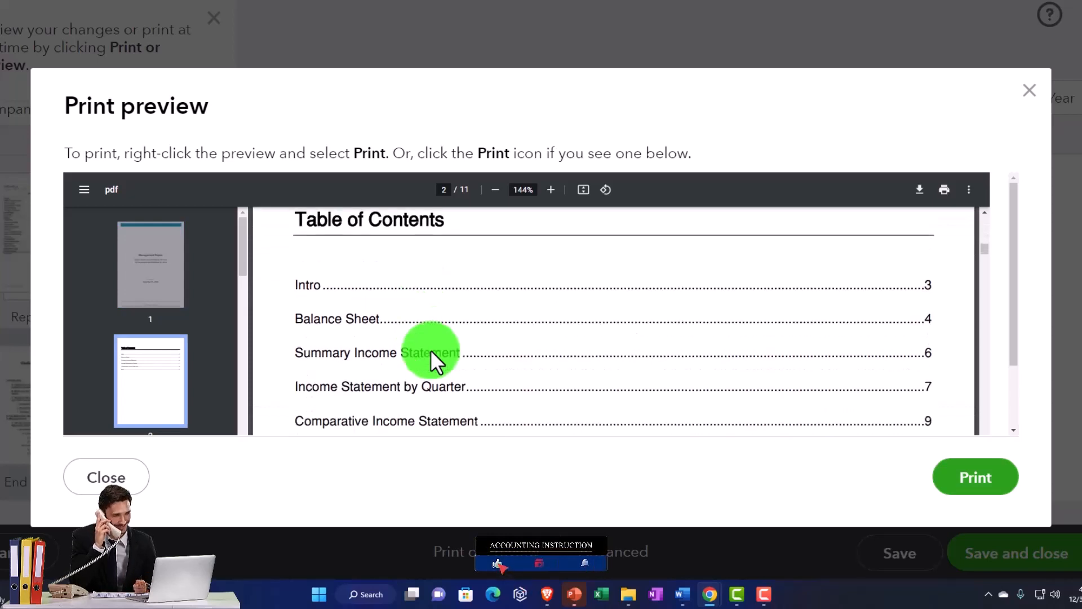
scroll(431, 350, "down", 10)
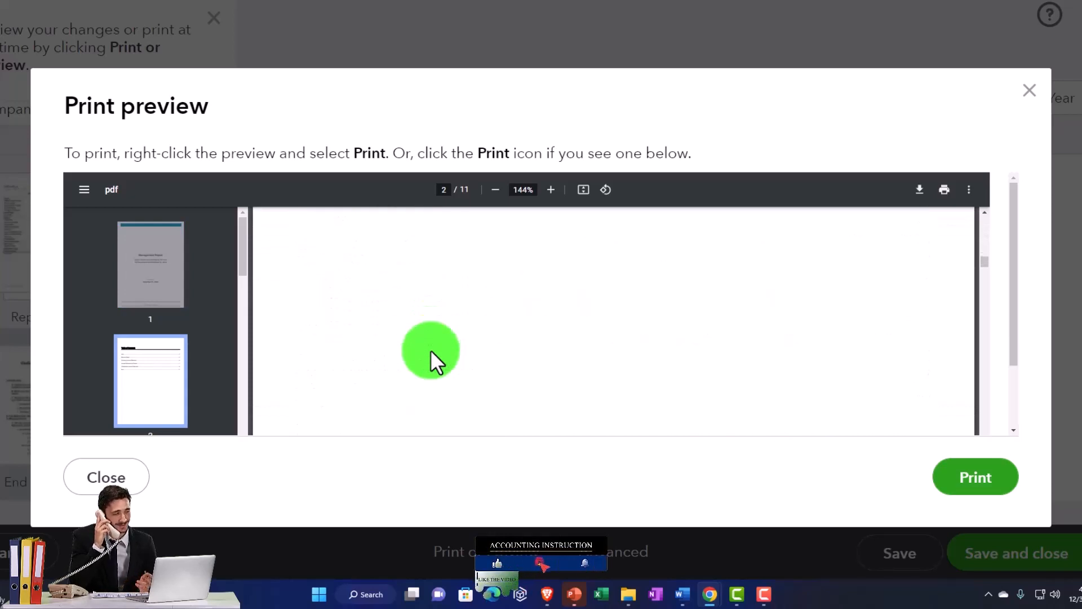
scroll(431, 351, "down", 2)
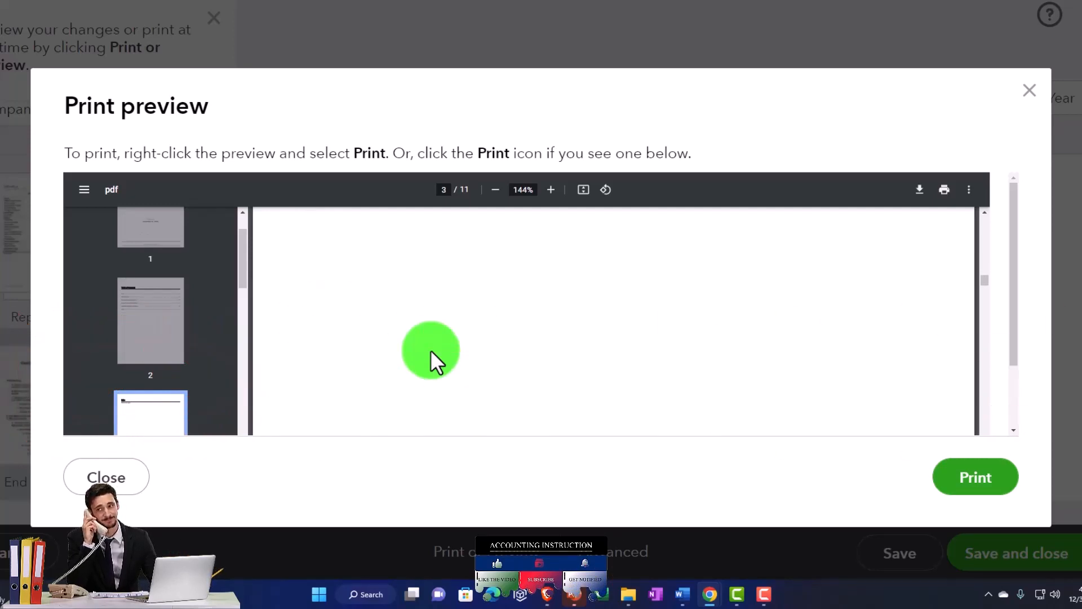
scroll(430, 350, "down", 5)
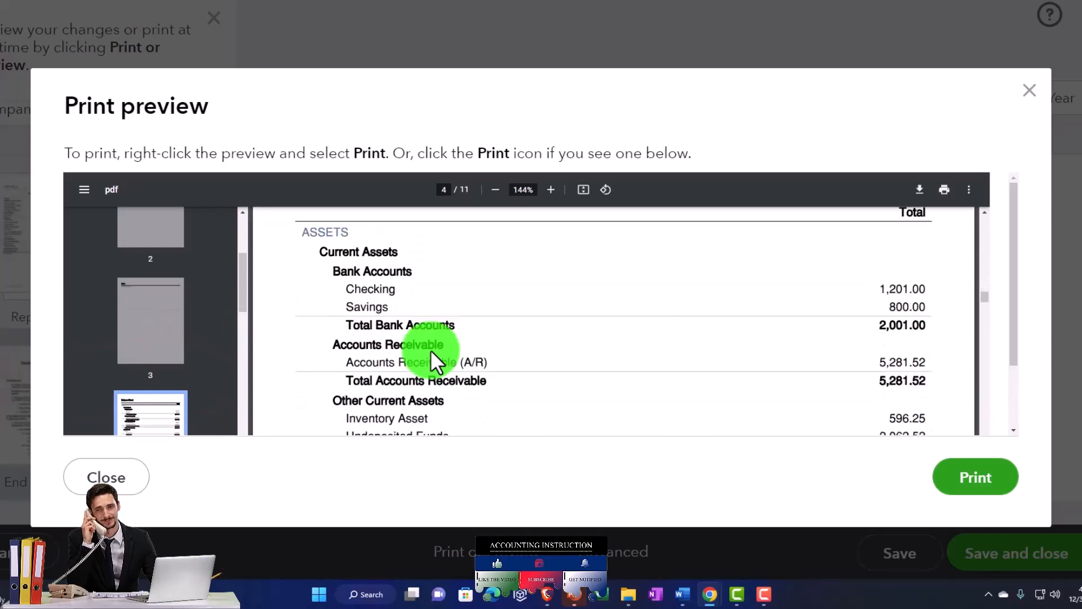
scroll(430, 350, "down", 6)
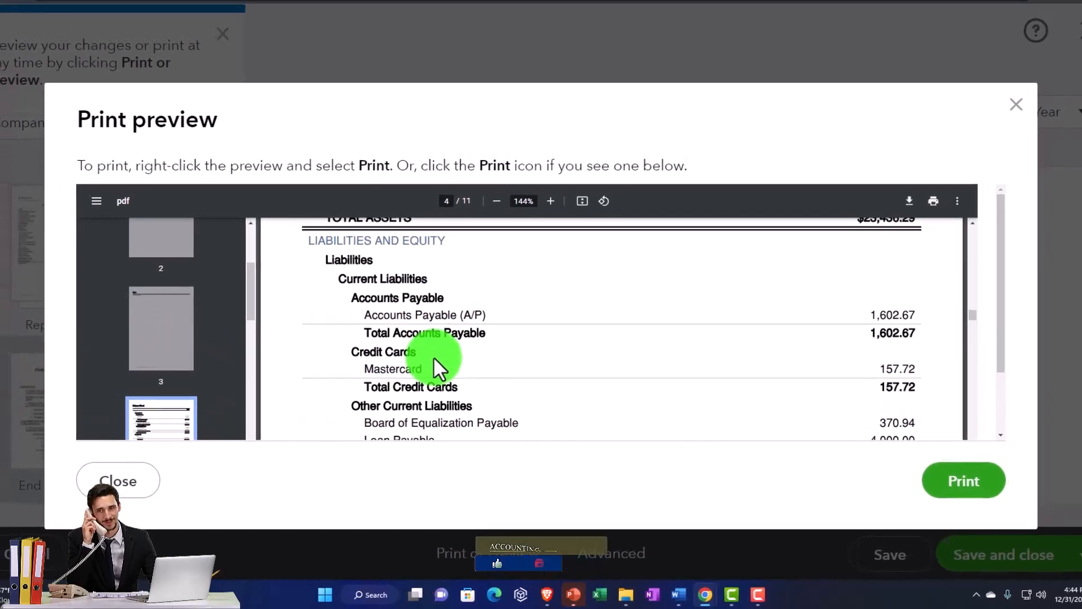
scroll(435, 359, "down", 8)
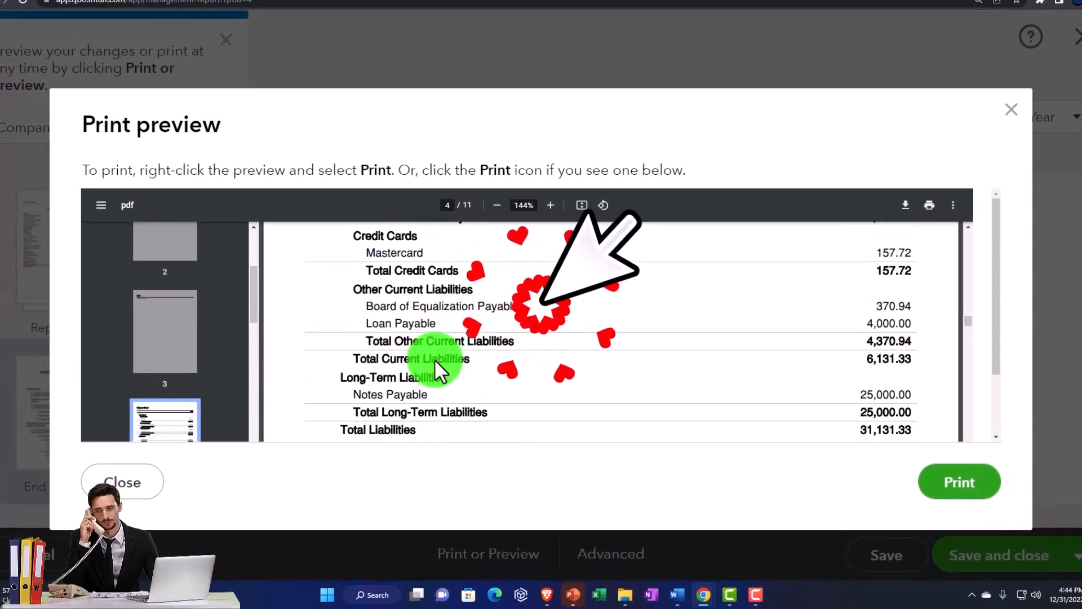
scroll(435, 359, "down", 3)
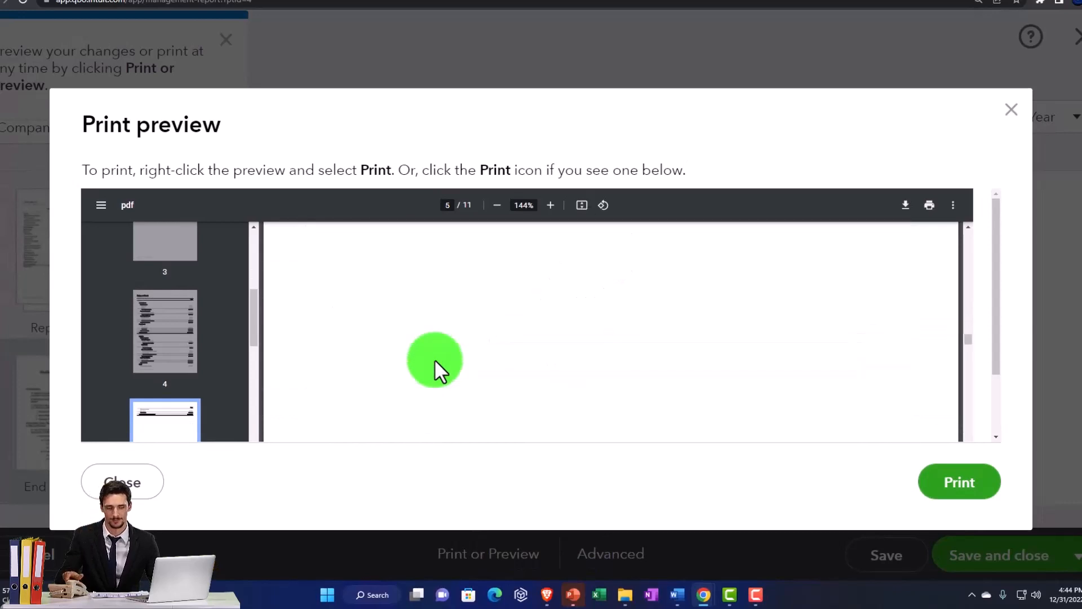
Examine the summary, quarterly and comparative income statements through to the end page in the preview, and close it.
scroll(435, 359, "down", 6)
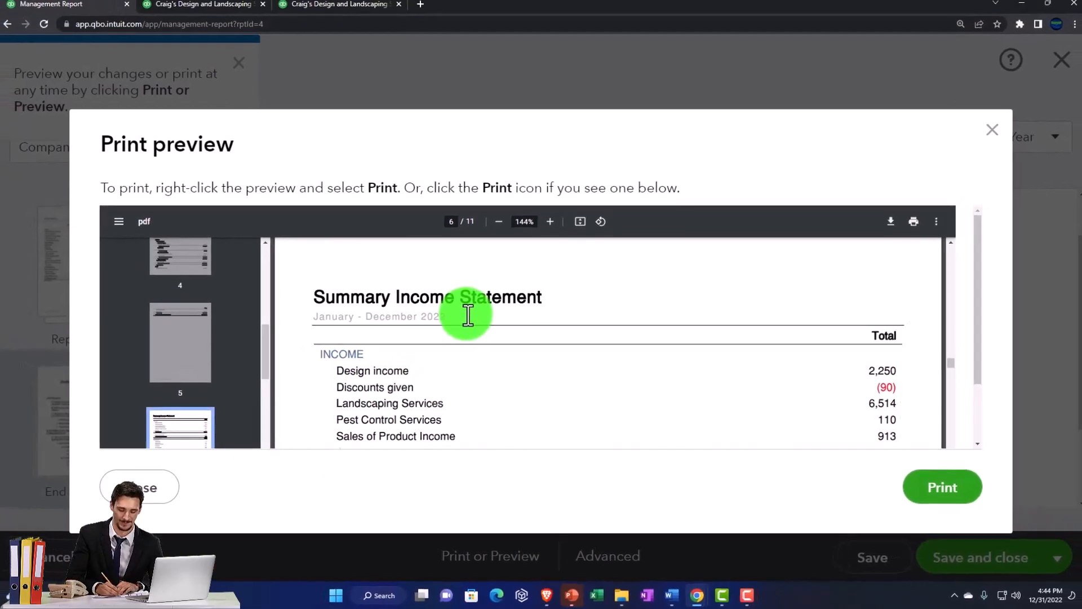
scroll(465, 317, "down", 2)
scroll(576, 325, "down", 3)
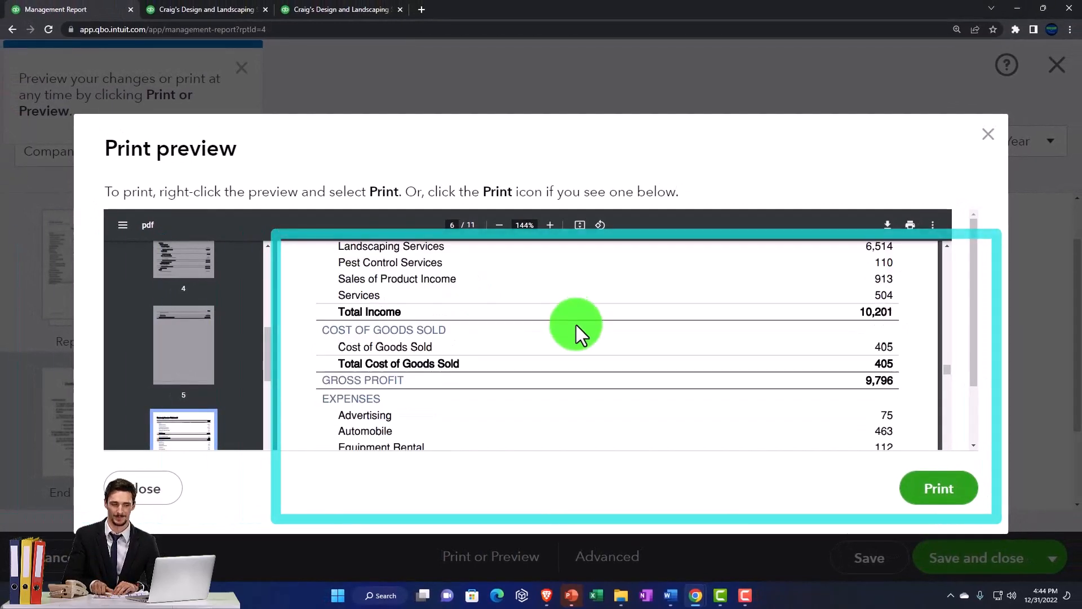
scroll(576, 324, "down", 12)
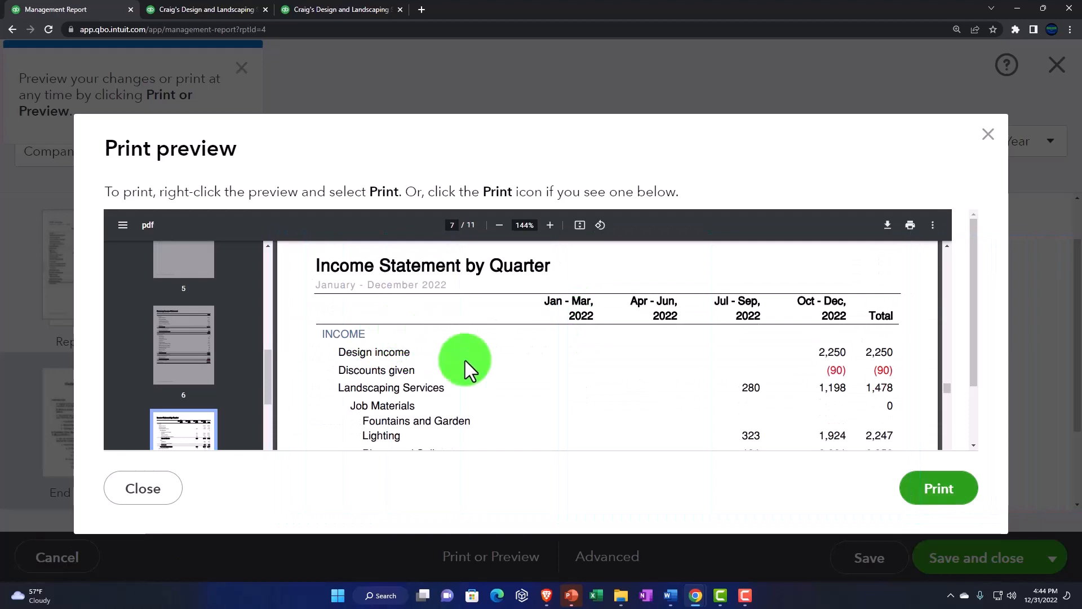
scroll(686, 364, "down", 6)
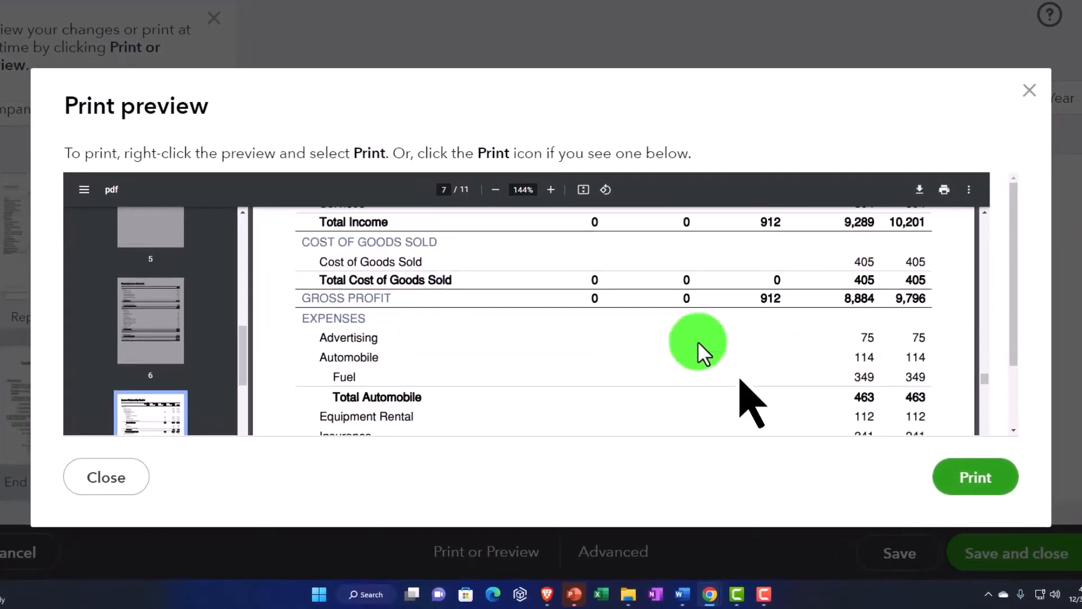
scroll(699, 345, "down", 20)
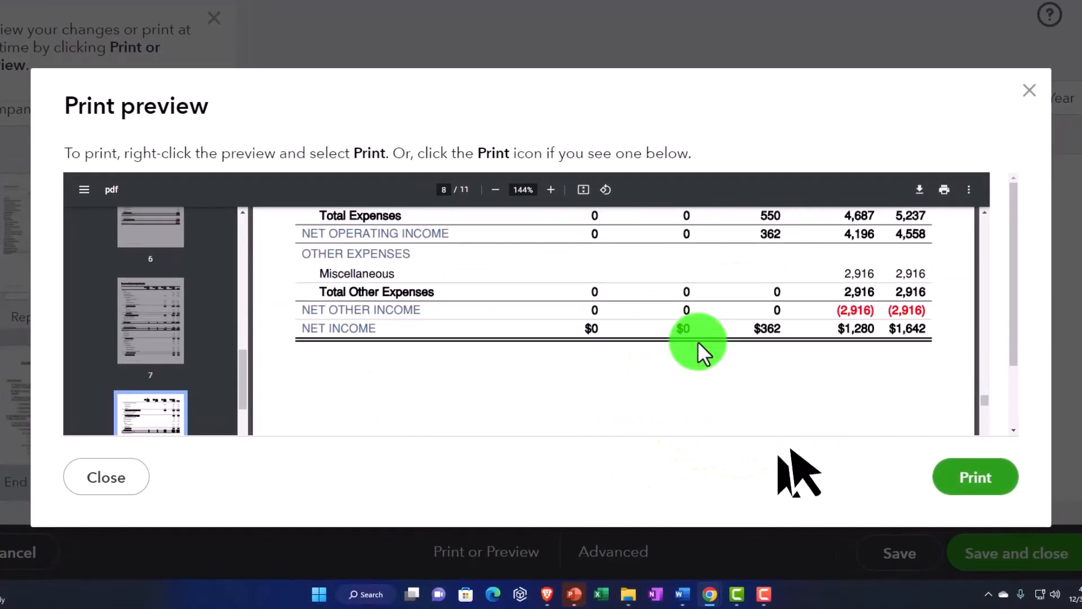
scroll(698, 341, "down", 10)
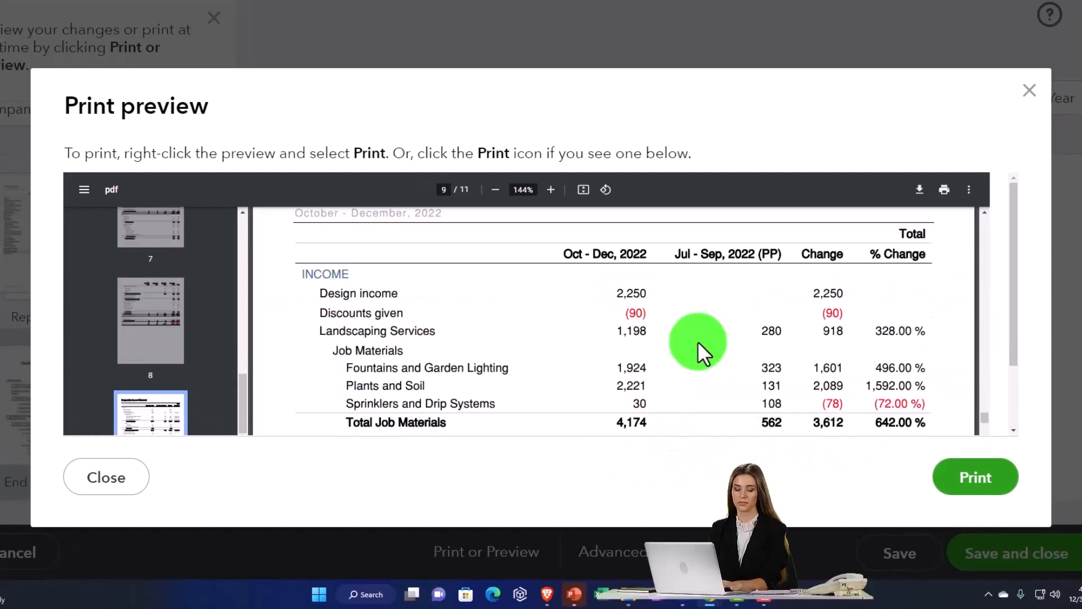
scroll(698, 340, "down", 10)
scroll(699, 344, "down", 10)
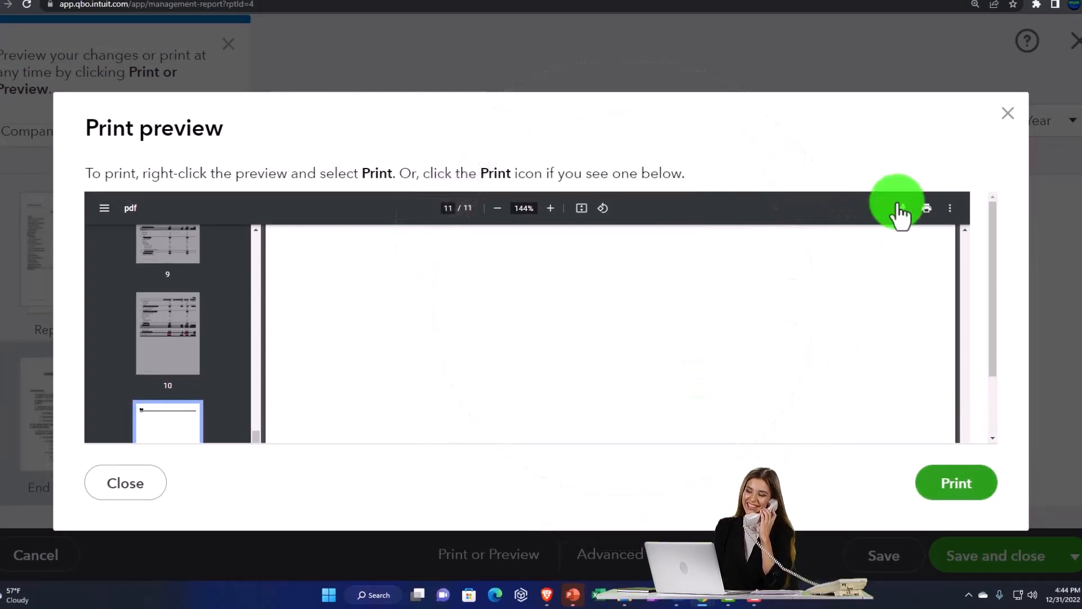
left_click(1005, 117)
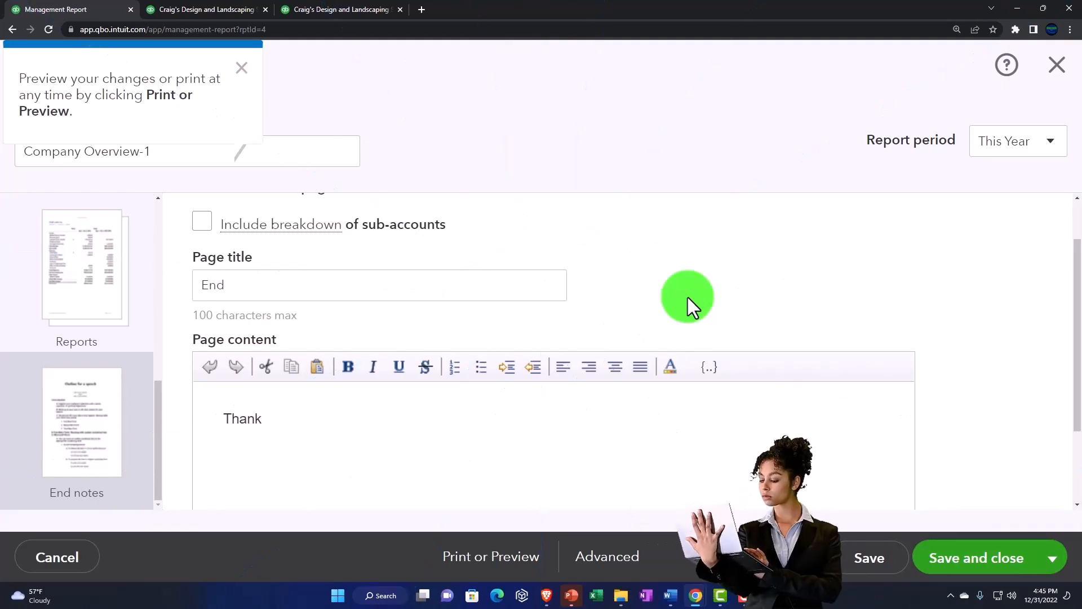
left_click(86, 438)
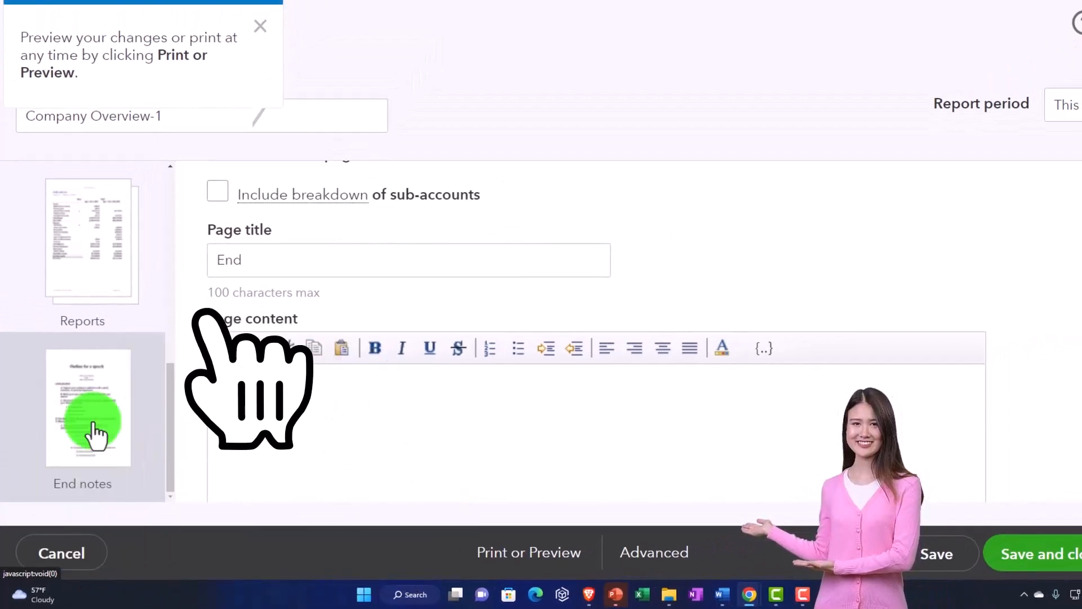
type("Thank")
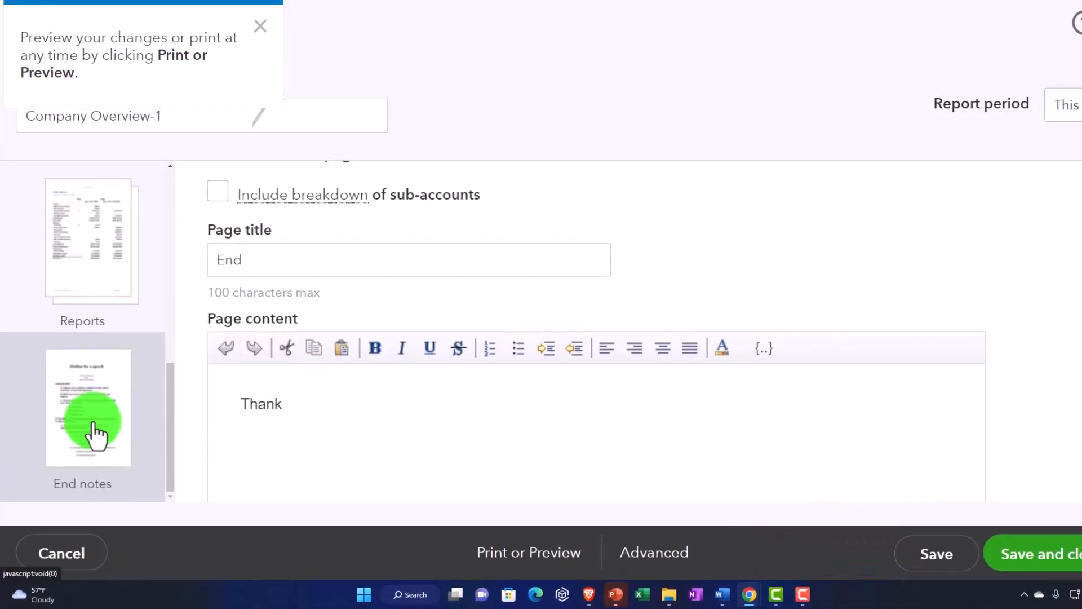